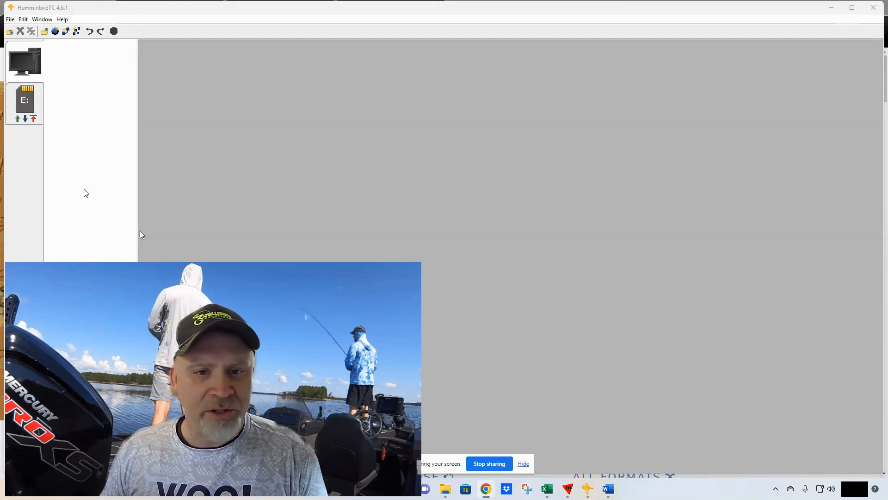
- Download another copy of the navigation data from the E: SD card to the computer
left_click(523, 463)
left_click(26, 119)
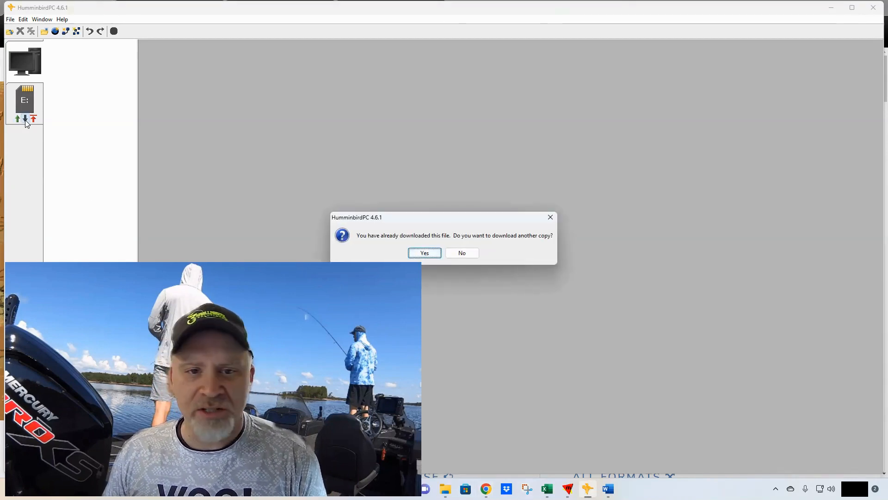
left_click(425, 253)
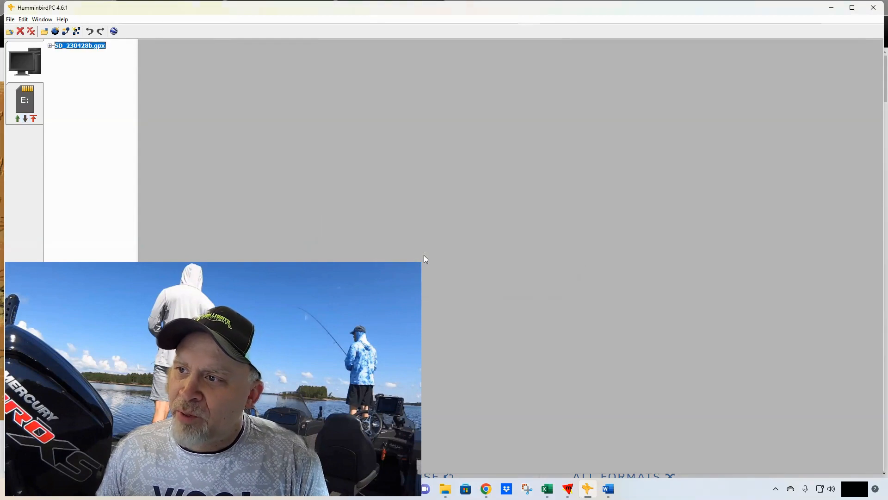
- Expand SD_230428b.gpx and look through its waypoint list, checking names, icons, coordinates, depths and dates
left_click(51, 46)
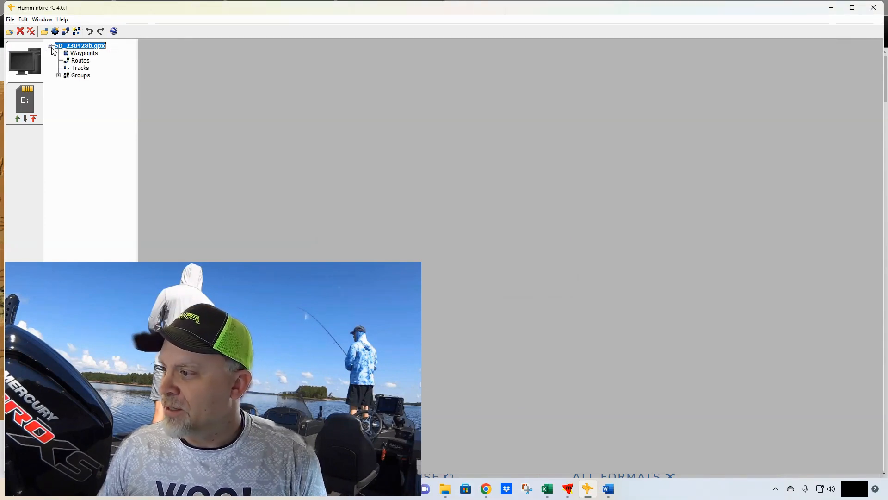
left_click(75, 55)
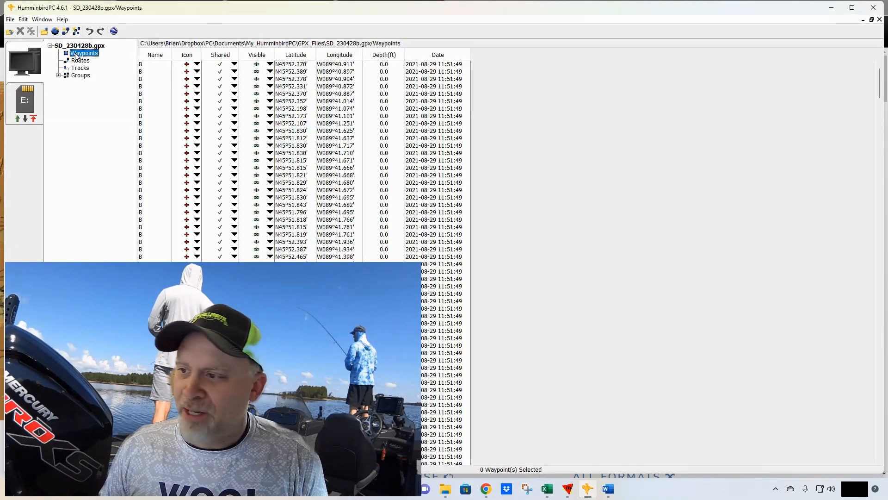
scroll(218, 185, "down", 9)
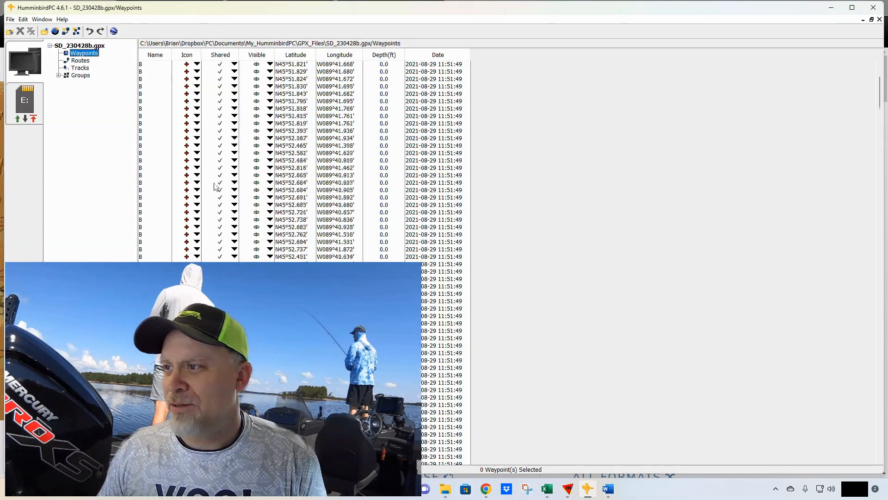
scroll(221, 187, "down", 15)
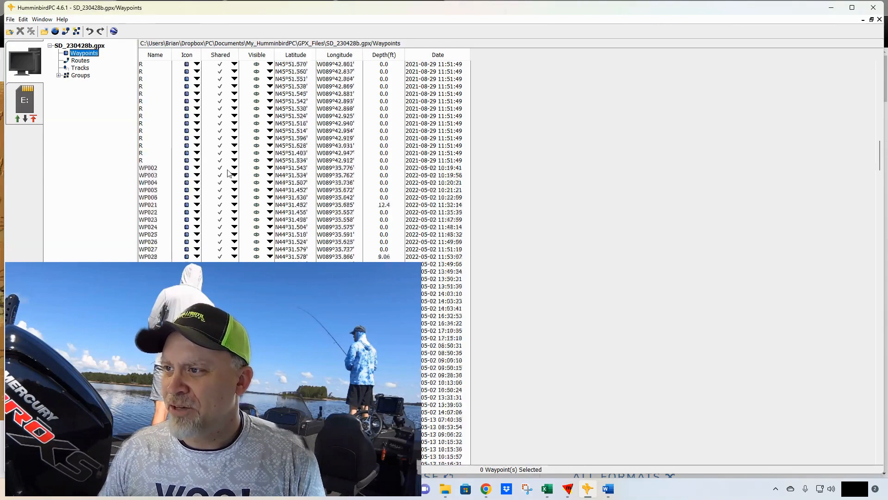
scroll(237, 190, "down", 15)
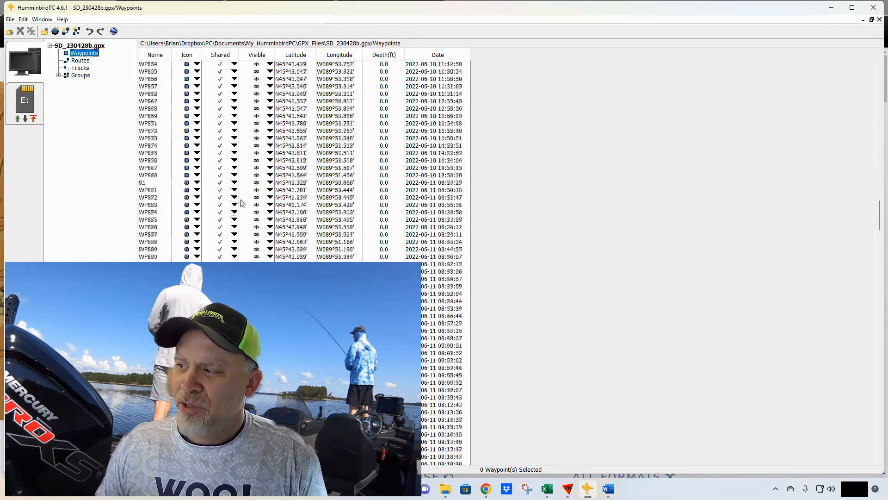
scroll(241, 199, "up", 6)
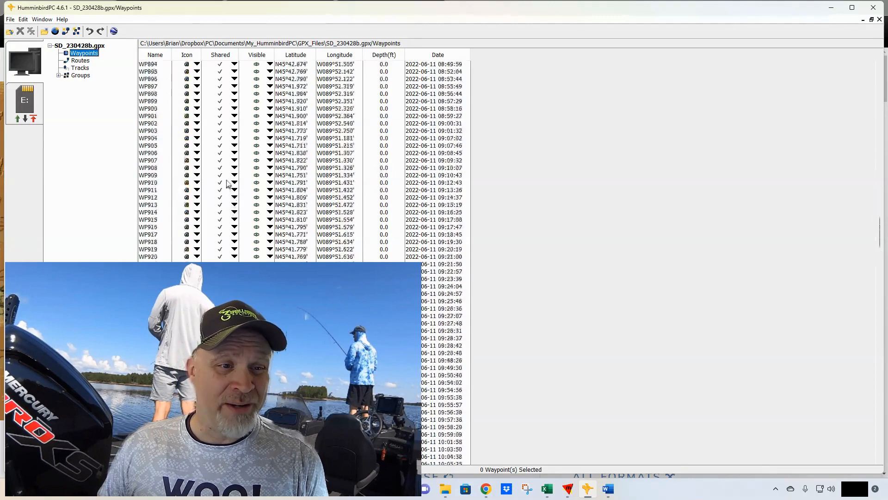
scroll(227, 184, "up", 15)
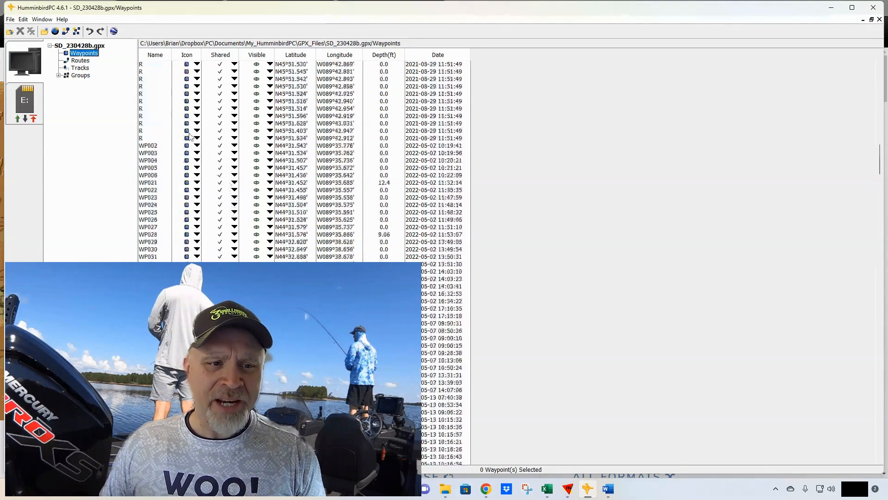
scroll(175, 120, "up", 15)
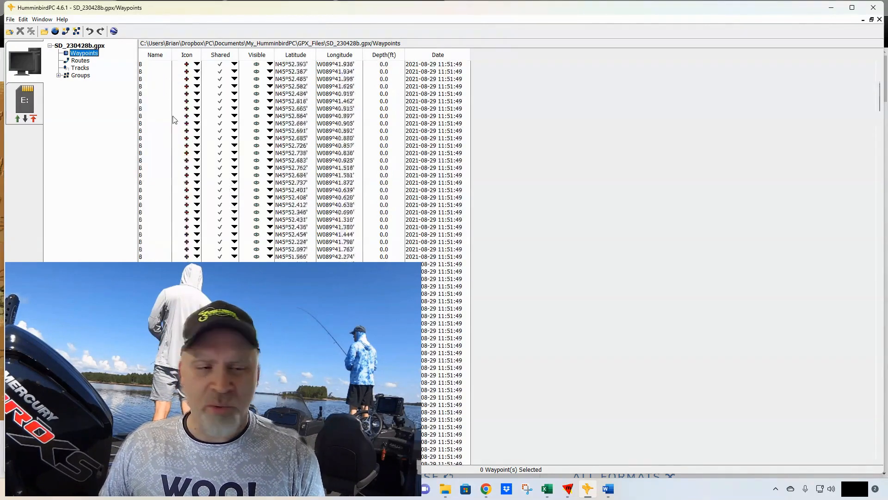
scroll(175, 120, "up", 3)
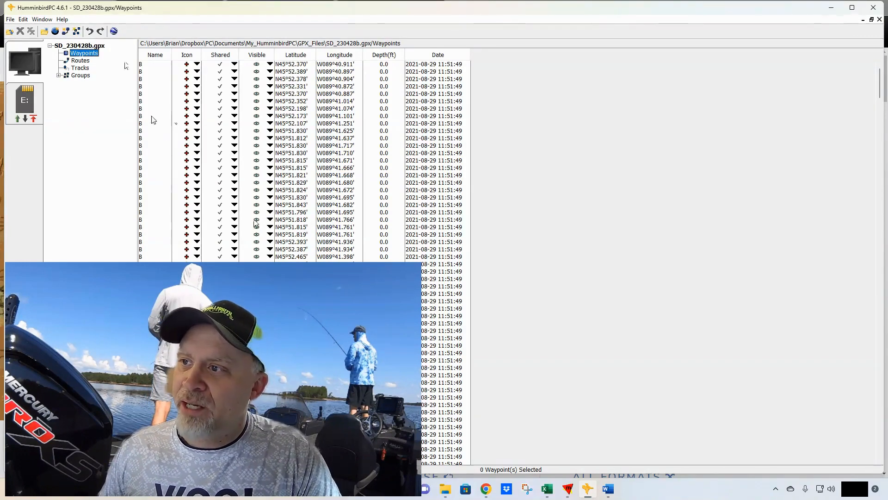
- Select the consecutive waypoints from the BP entry at N45°51.446' into the R entries, view them in Google Earth and dismiss the start-up tips
scroll(190, 203, "down", 10)
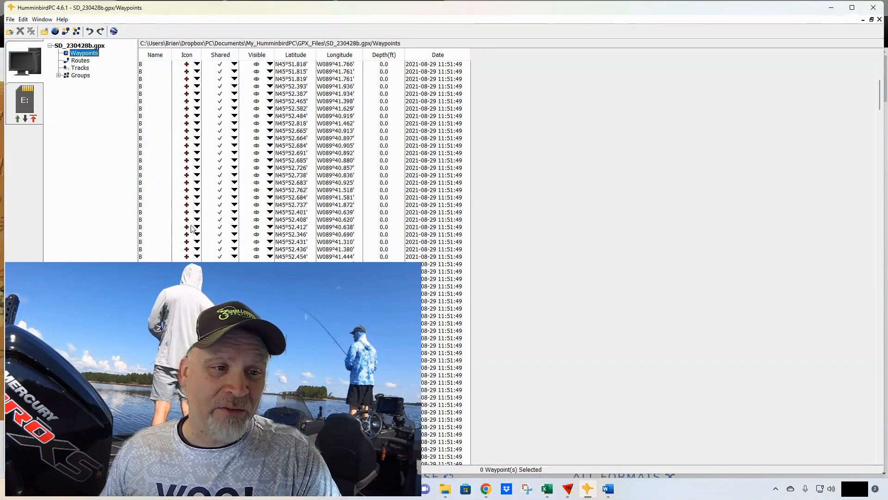
left_click(158, 169)
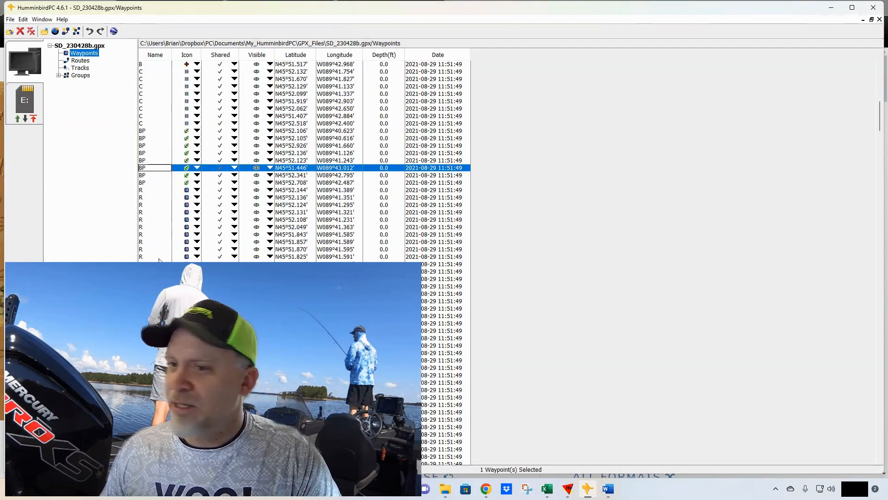
left_click(172, 323, "shift")
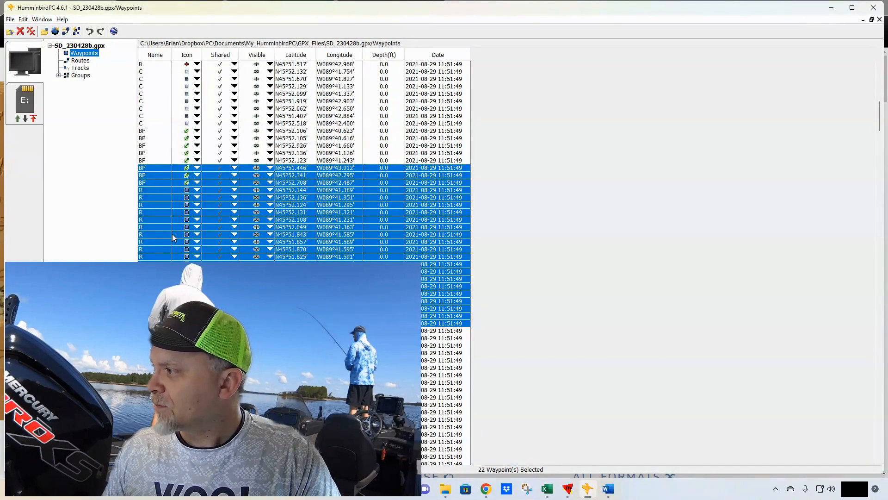
left_click(113, 31)
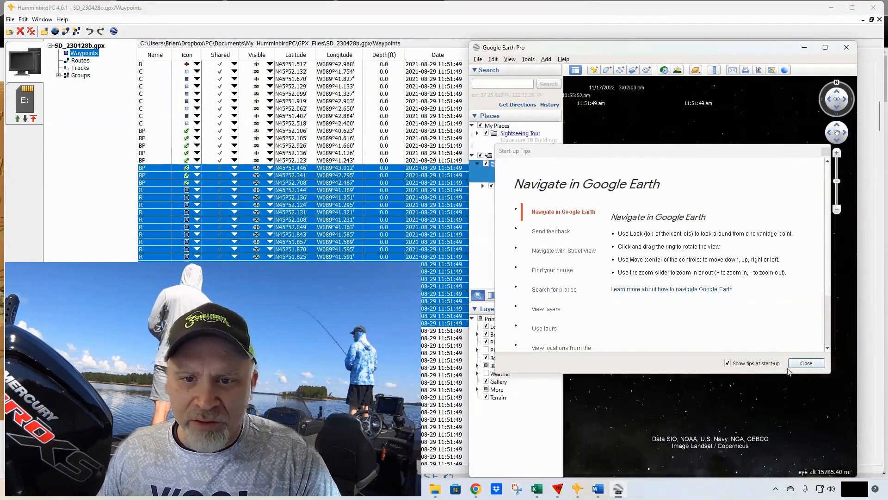
left_click(806, 364)
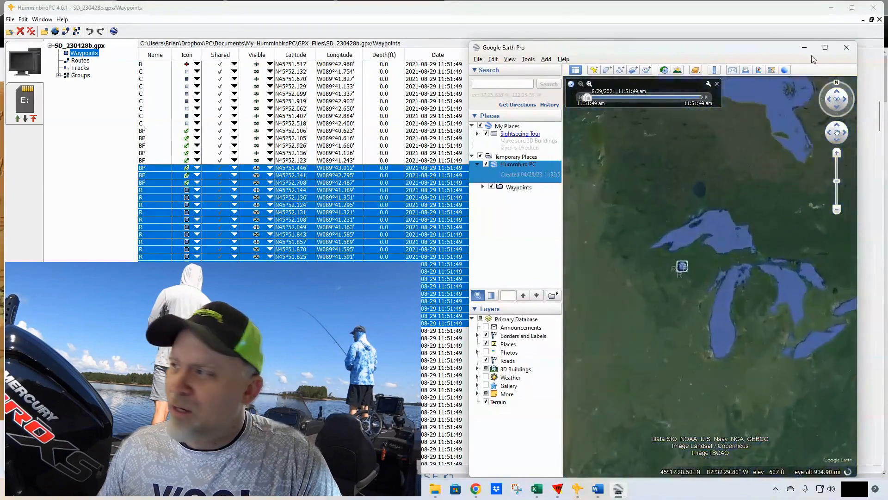
- Close Google Earth, discarding the unsaved temporary places, and reduce the waypoint selection to the single B entry above the C waypoints
mouse_move(830, 52)
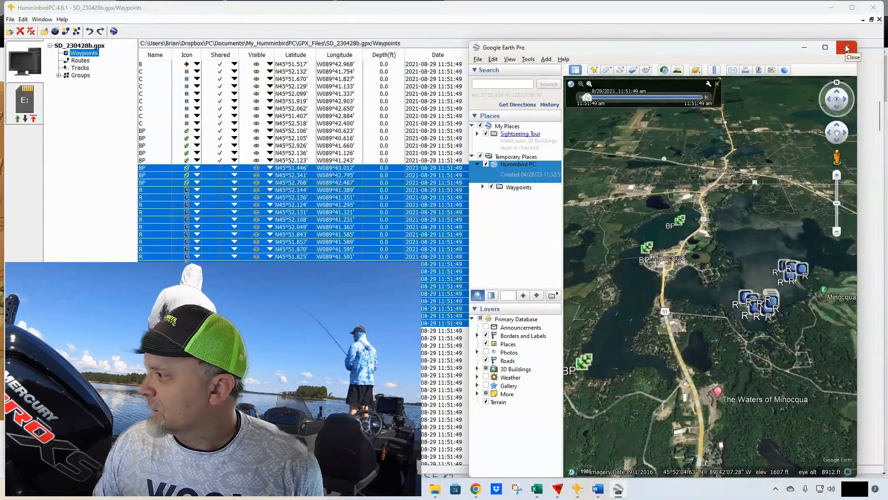
left_click(846, 48)
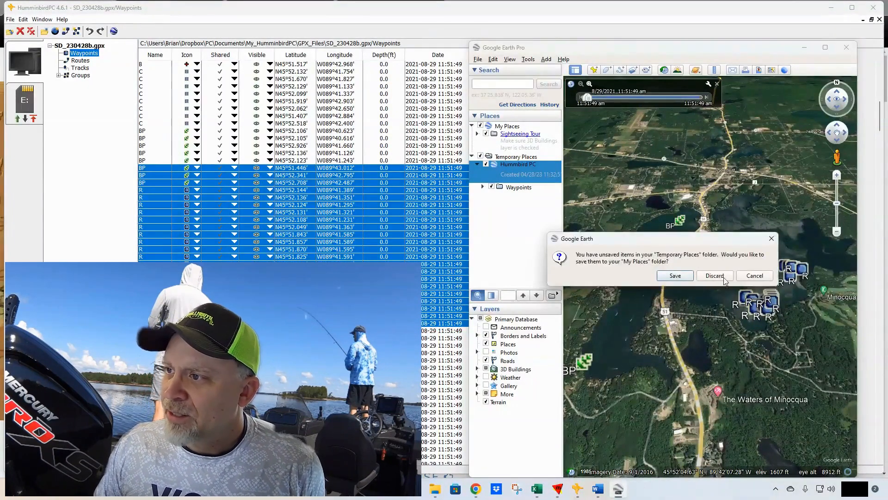
left_click(746, 278)
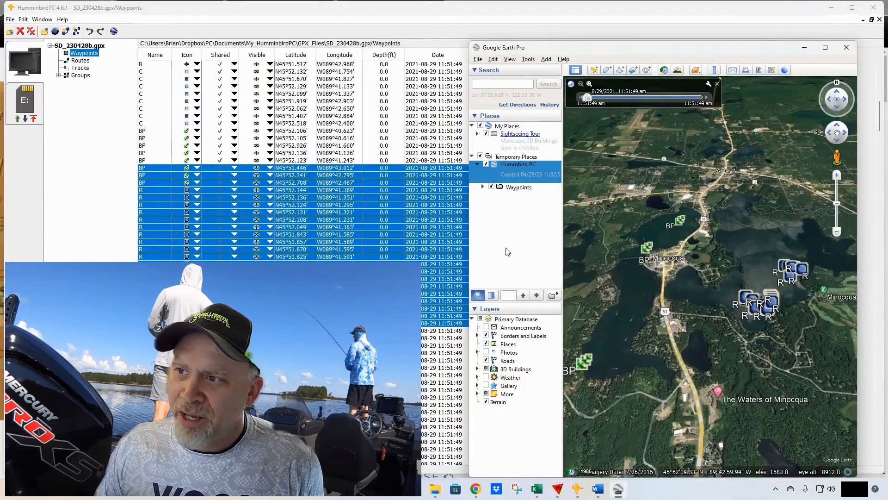
left_click(847, 48)
left_click(708, 278)
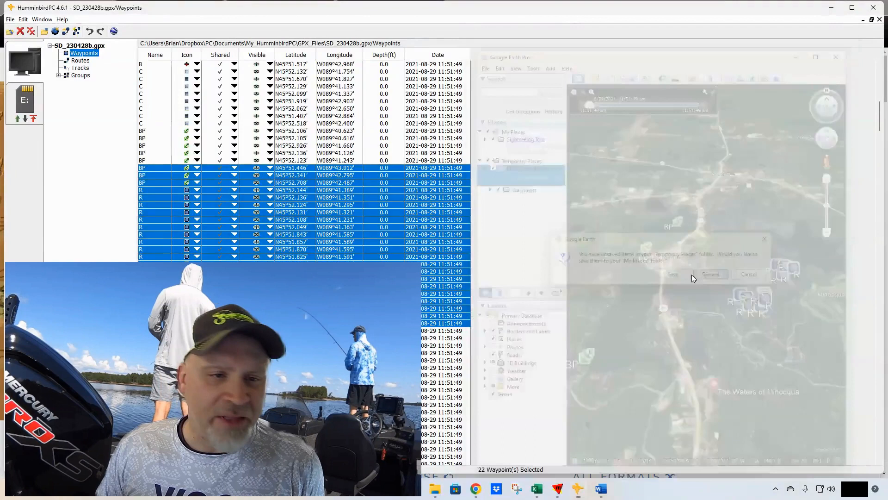
left_click(164, 95)
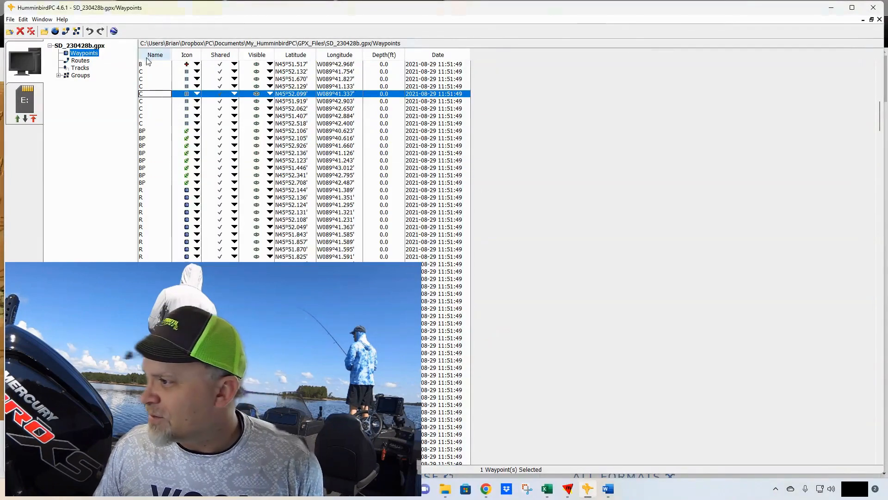
left_click(148, 65)
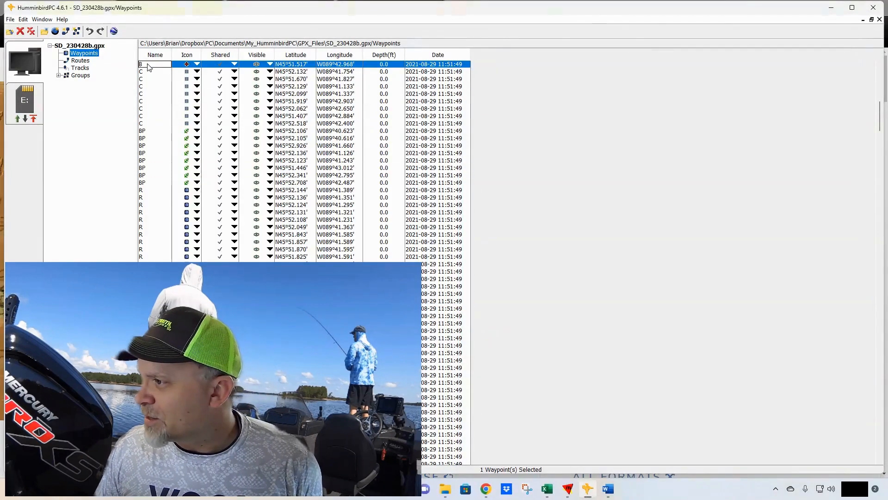
- Start saving a copy of SD_230428b.gpx and choose the Humminbird GPS data folder in Dropbox as its destination
left_click(77, 46)
right_click(77, 48)
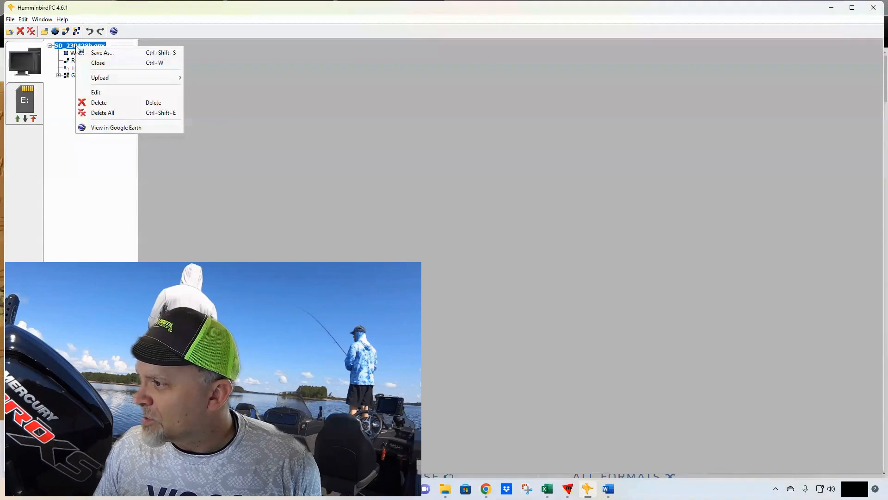
left_click(101, 54)
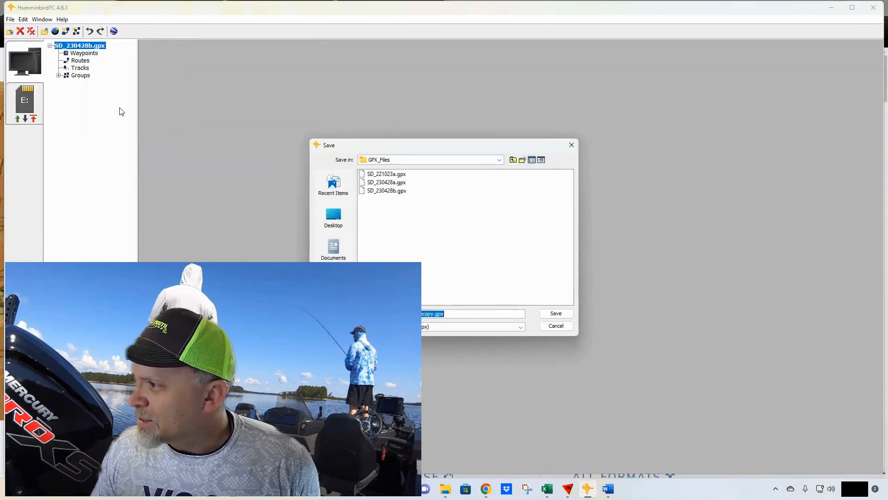
left_click(423, 160)
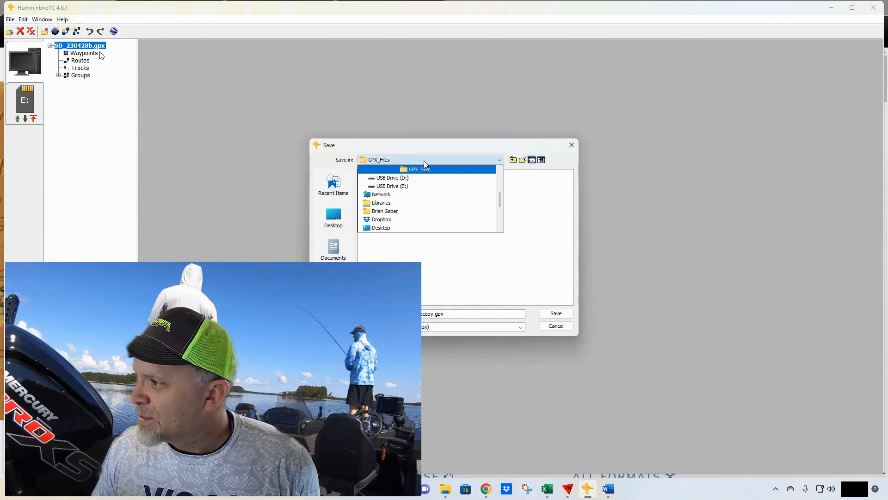
left_click(409, 216)
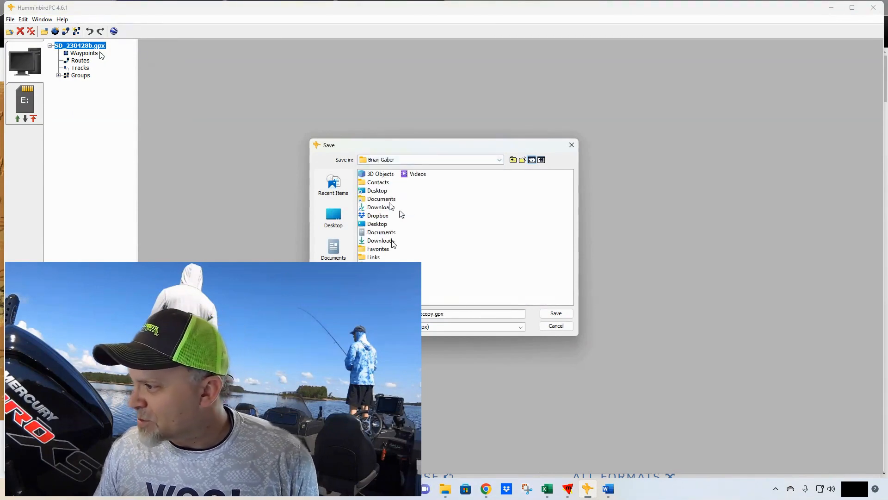
left_click(485, 160)
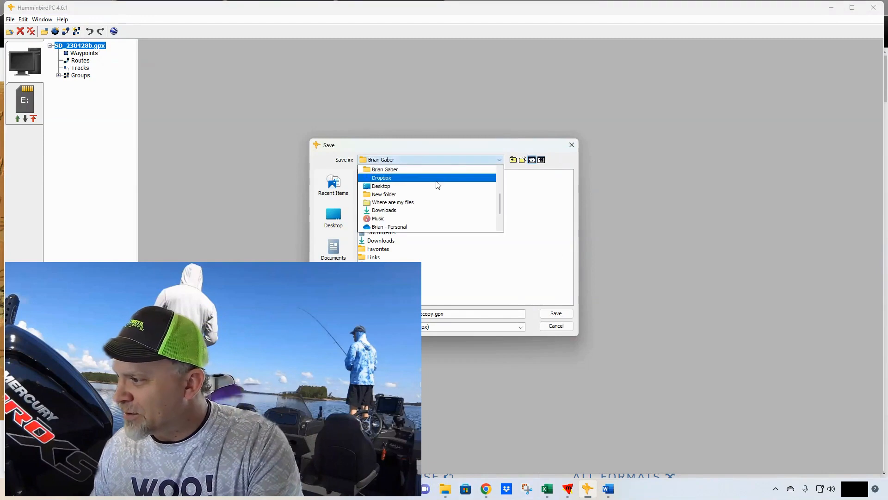
left_click(408, 180)
double_click(397, 217)
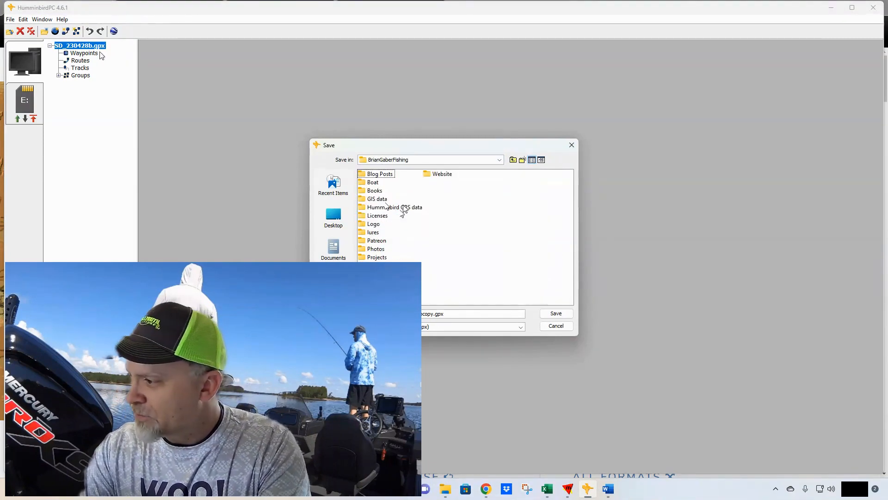
double_click(403, 207)
- Replace the suggested file name with test and save the GPX copy
left_click(429, 315)
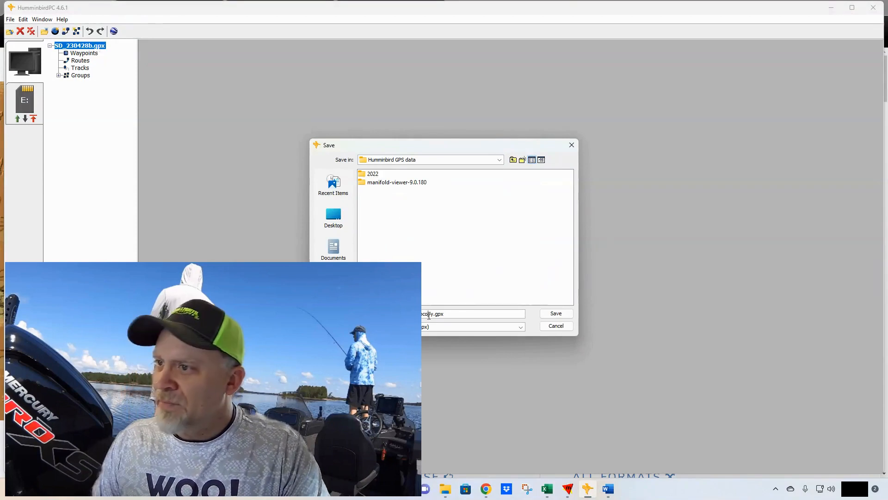
double_click(415, 314)
left_click(416, 314)
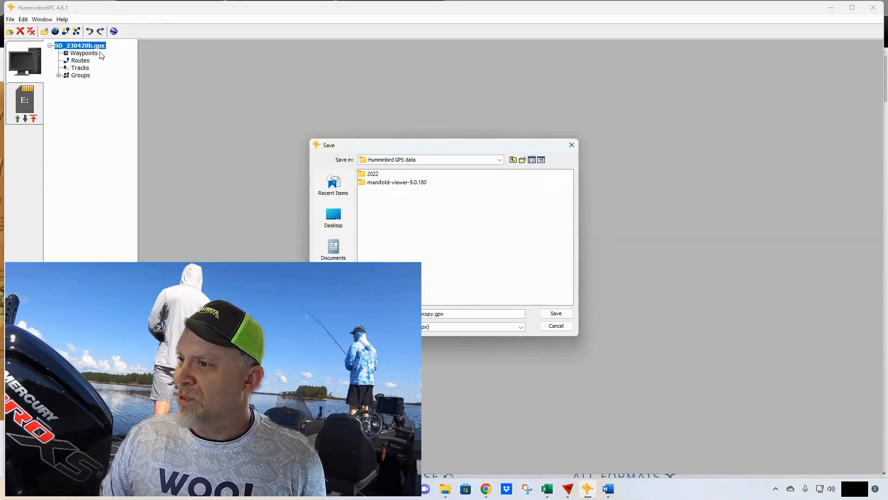
double_click(432, 315)
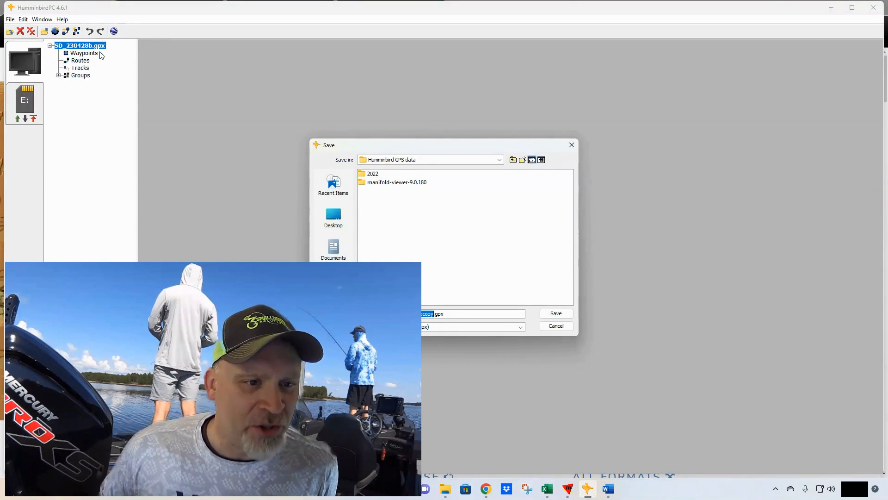
key("BackSpace")
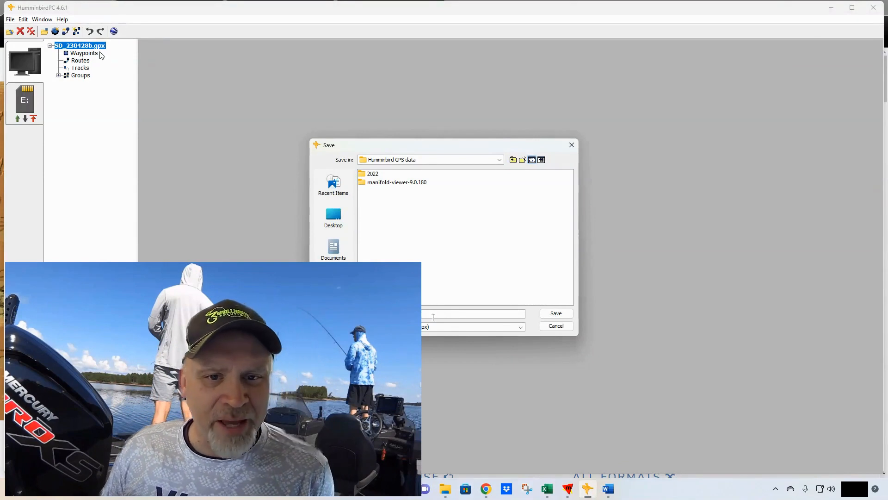
key("Return")
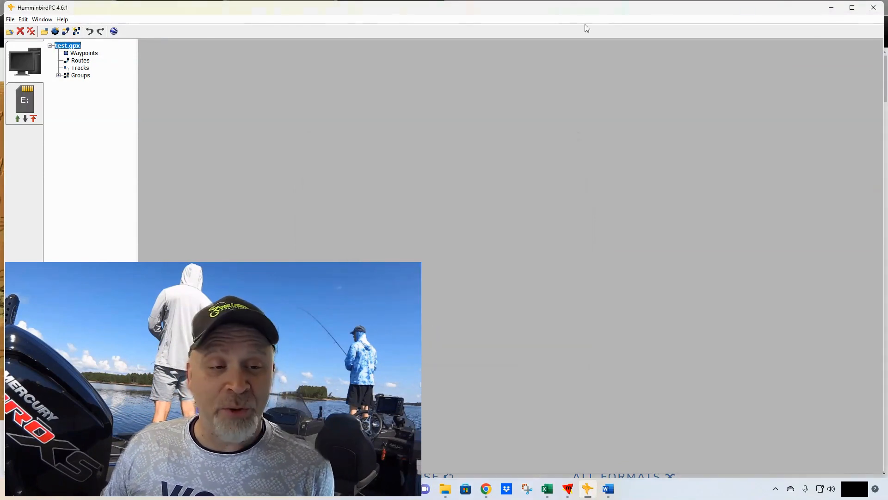
- Minimise HumminbirdPC and switch to the Humminbird GPS data folder in File Explorer
left_click(833, 9)
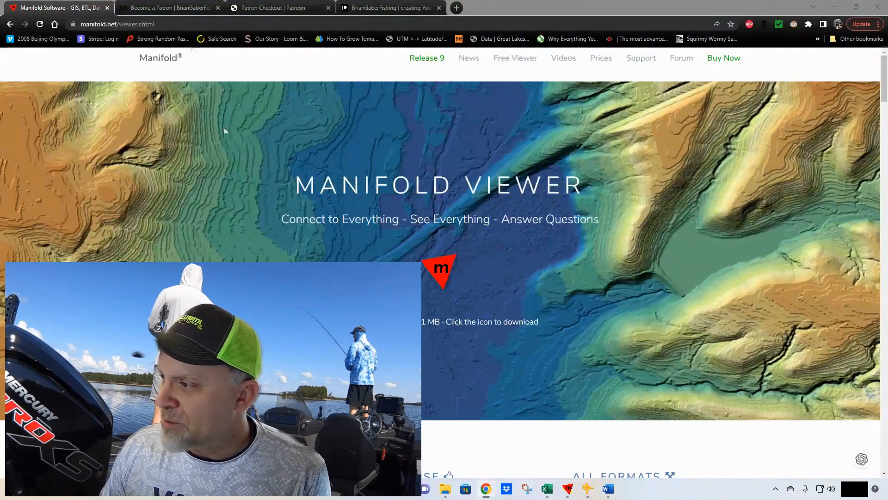
left_click(445, 488)
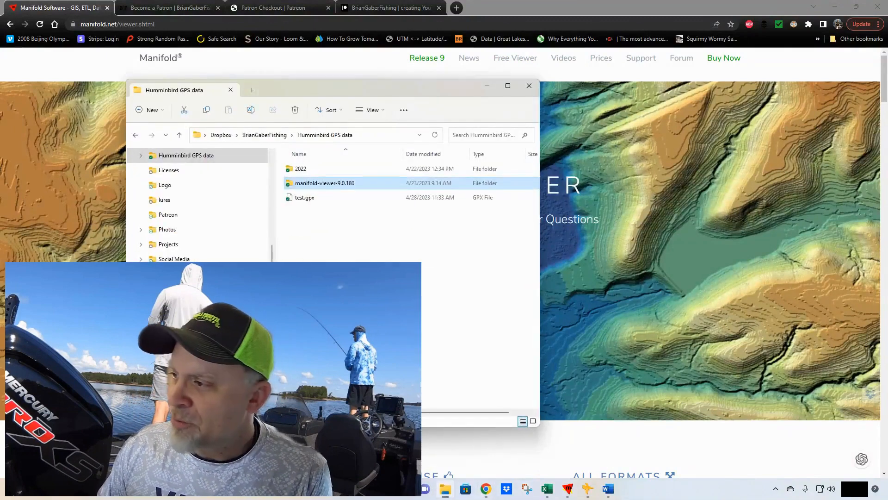
- Launch Manifold Viewer from the manifold-viewer-9.0.180 folder and maximise its window
double_click(301, 186)
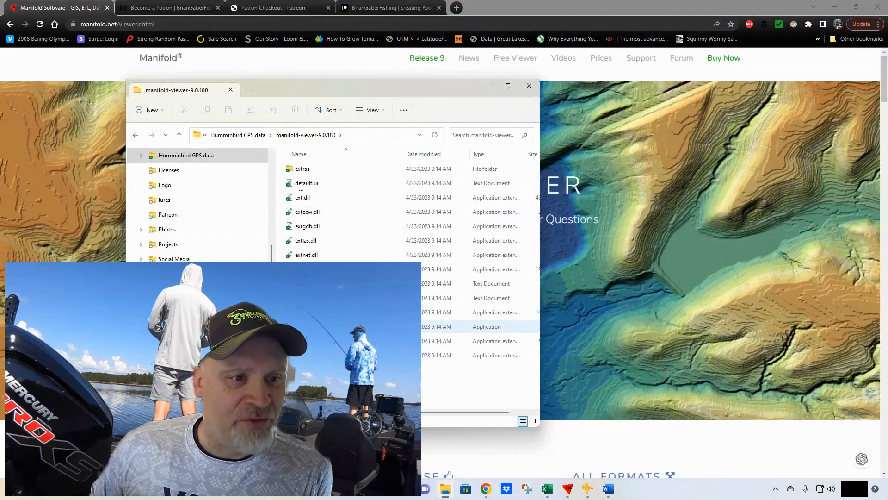
double_click(314, 326)
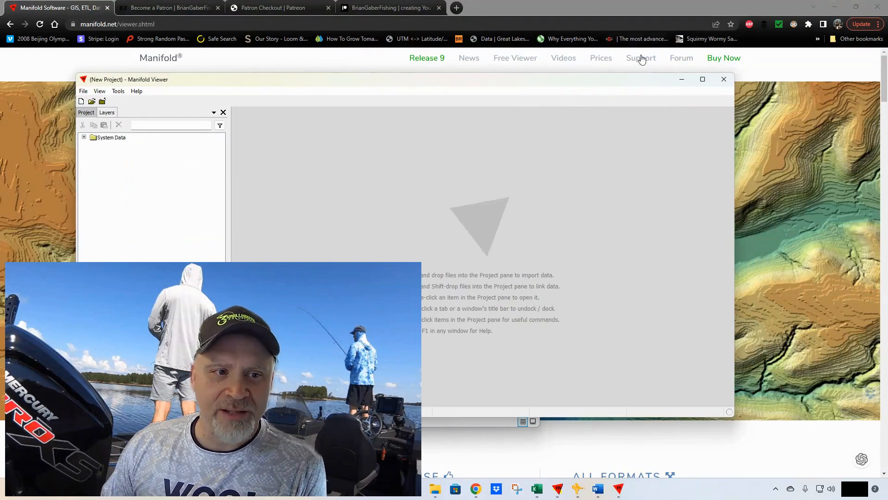
left_click(703, 80)
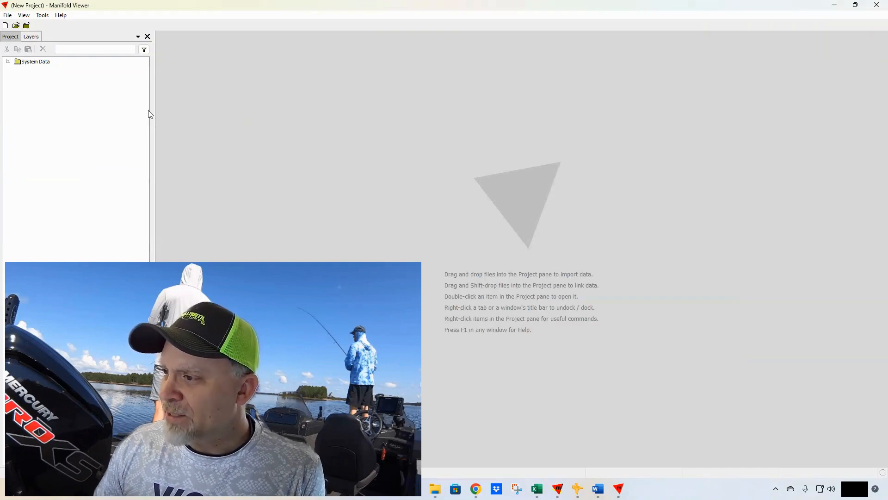
- Import test.gpx from the Humminbird GPS data folder into the new project
left_click(8, 15)
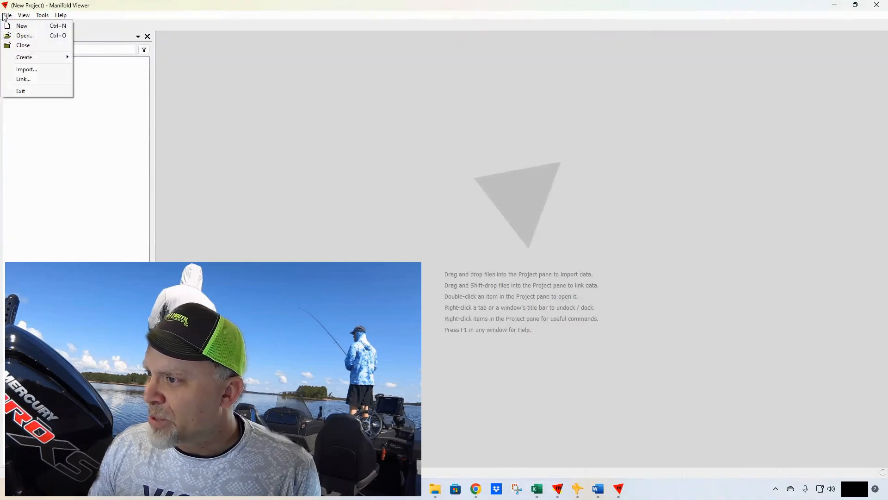
left_click(21, 71)
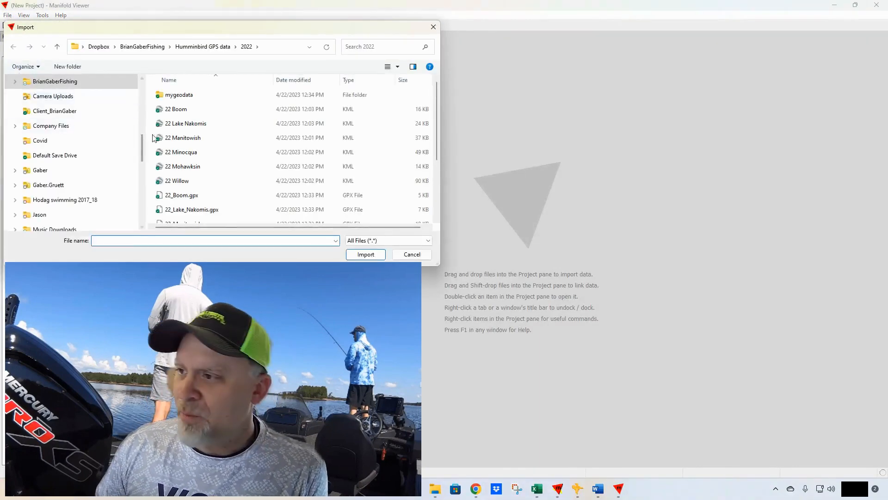
scroll(192, 179, "down", 2)
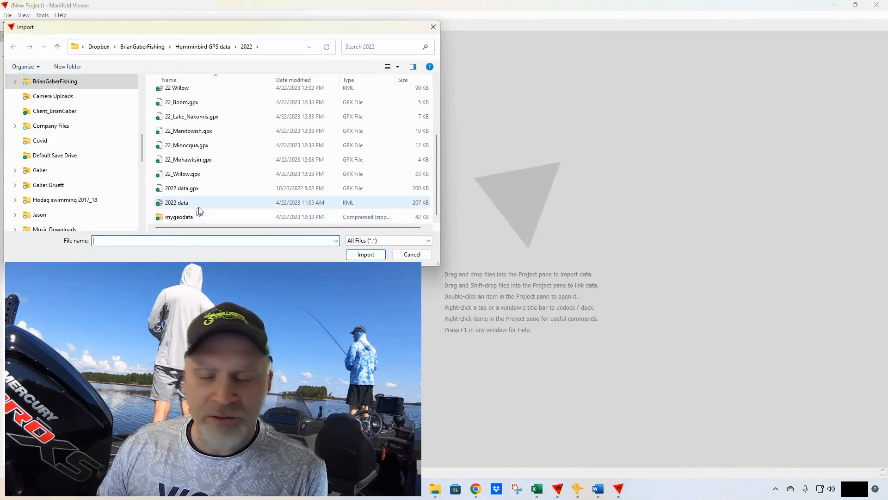
scroll(201, 209, "up", 2)
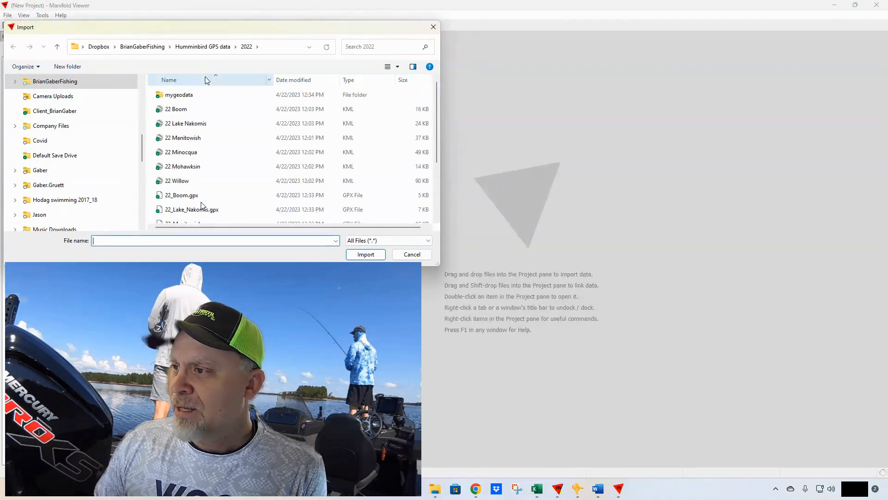
left_click(202, 46)
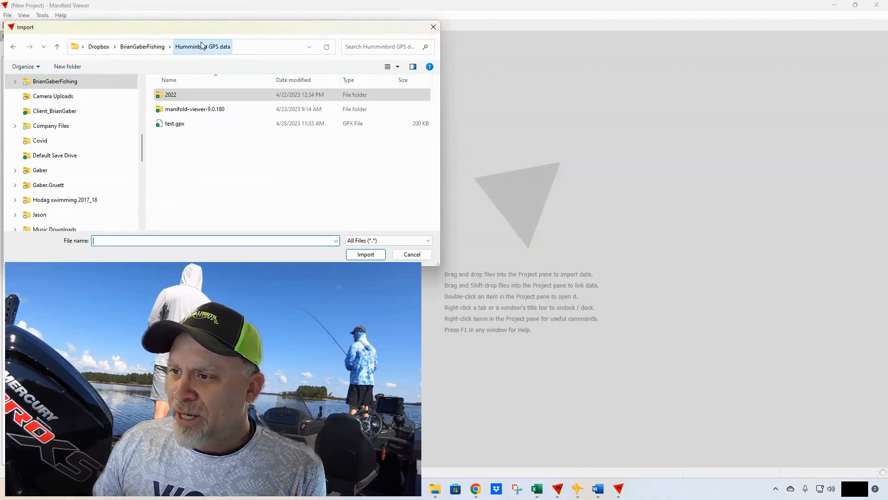
double_click(172, 124)
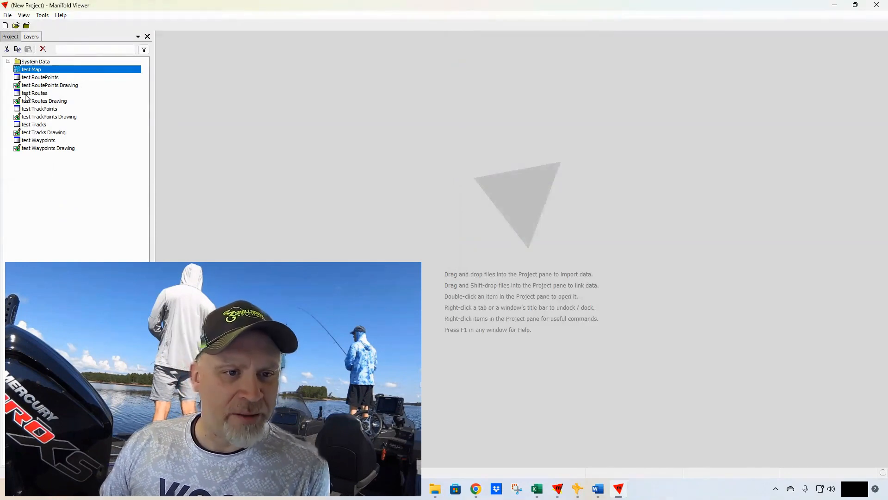
- Create a labels component named test Waypoints Labels from test Waypoints Drawing, using the Name field as text
left_click(61, 149)
right_click(61, 150)
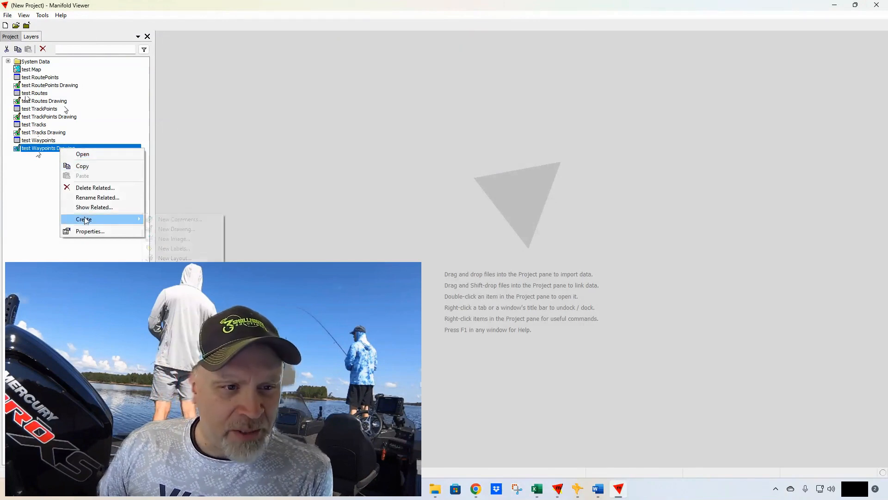
mouse_move(87, 219)
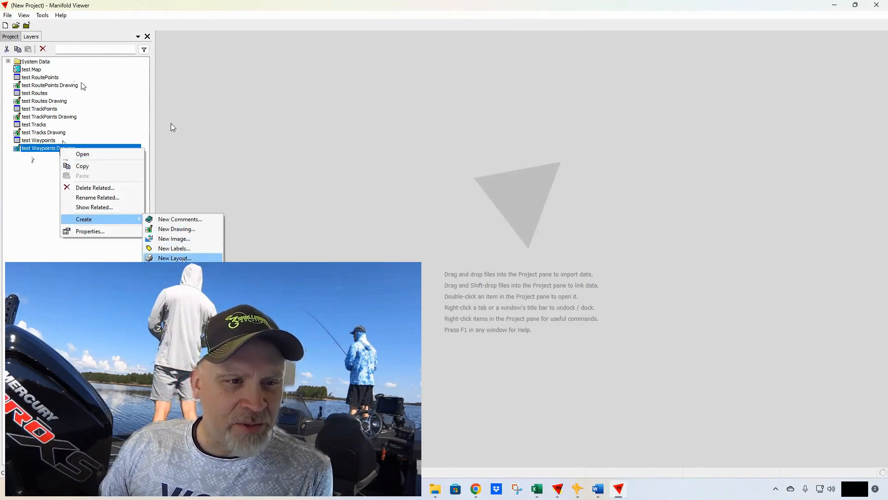
left_click(185, 250)
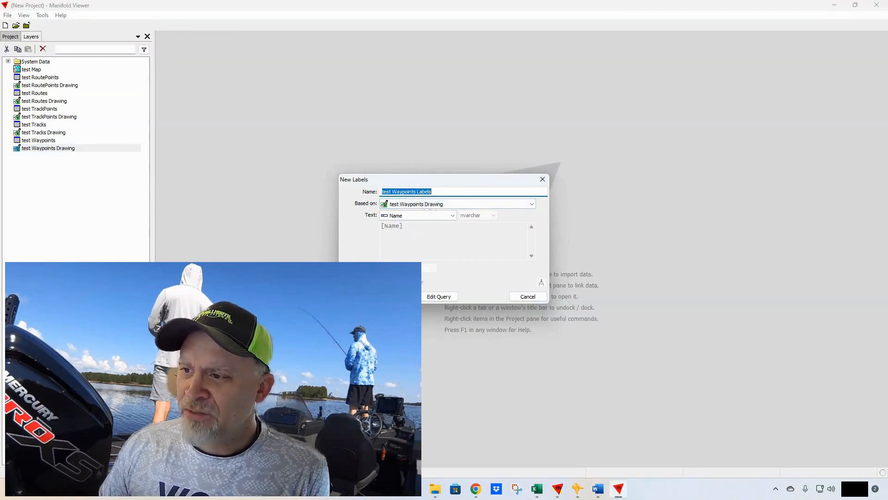
left_click(399, 297)
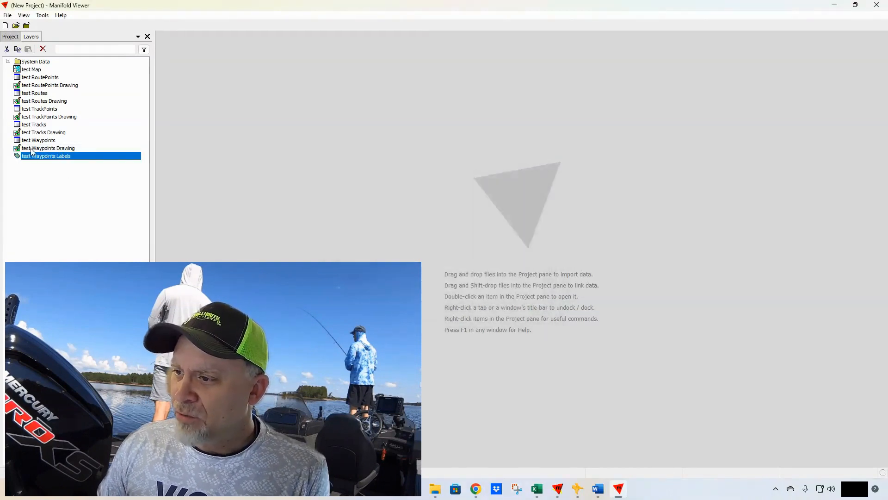
key("Up")
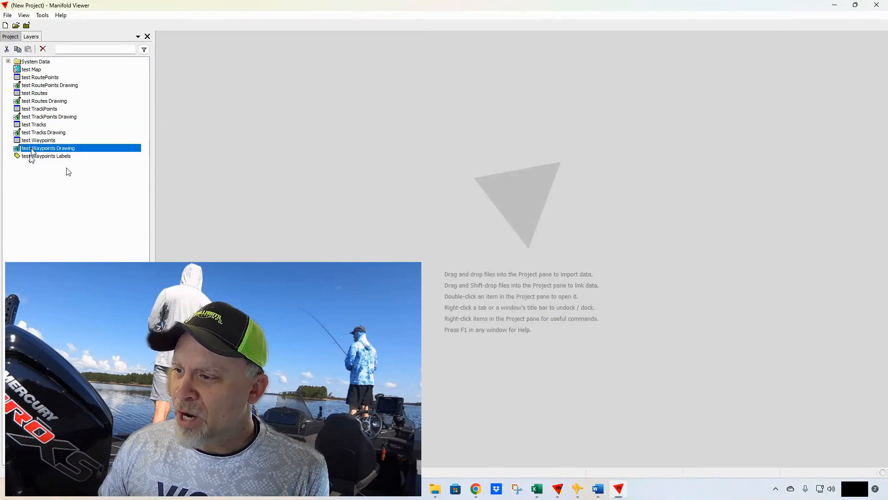
left_click(31, 158)
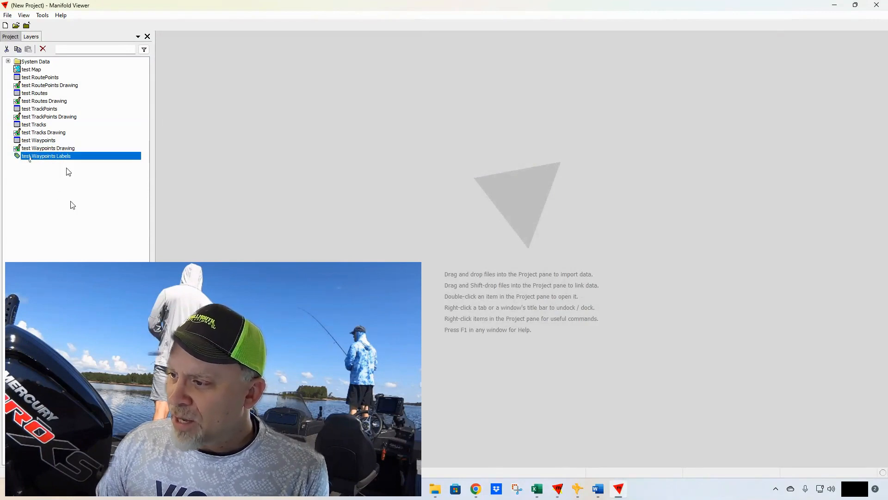
- Start a new map in the project with Google Maps Street Map as its base layer
right_click(35, 175)
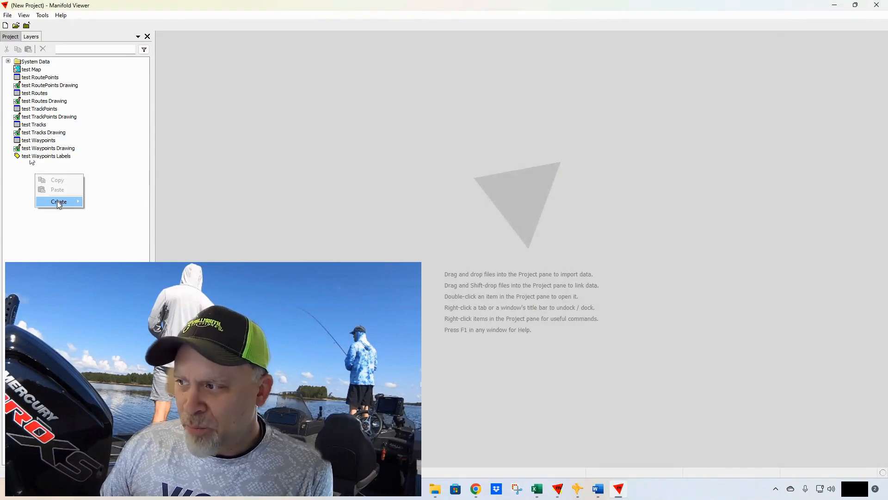
mouse_move(57, 204)
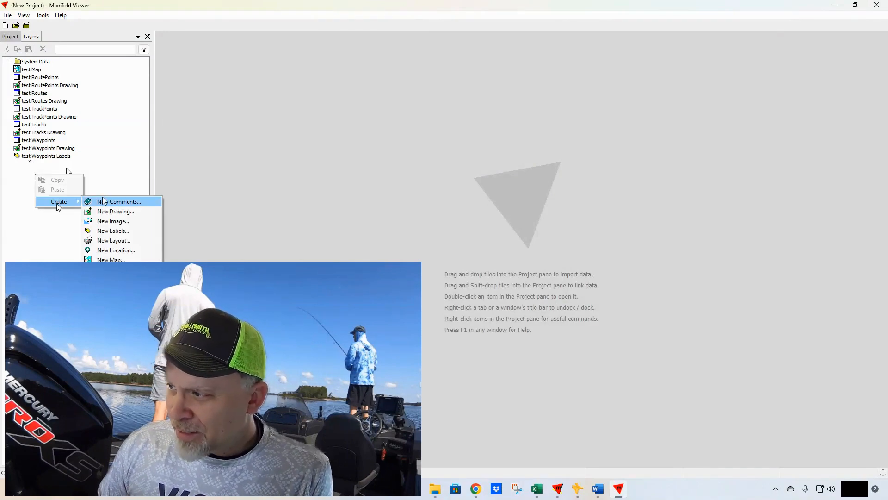
right_click(97, 173)
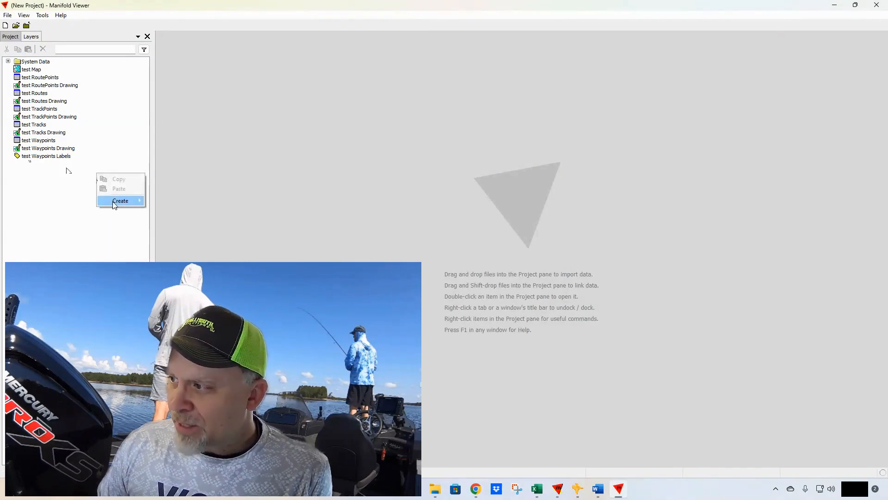
mouse_move(116, 202)
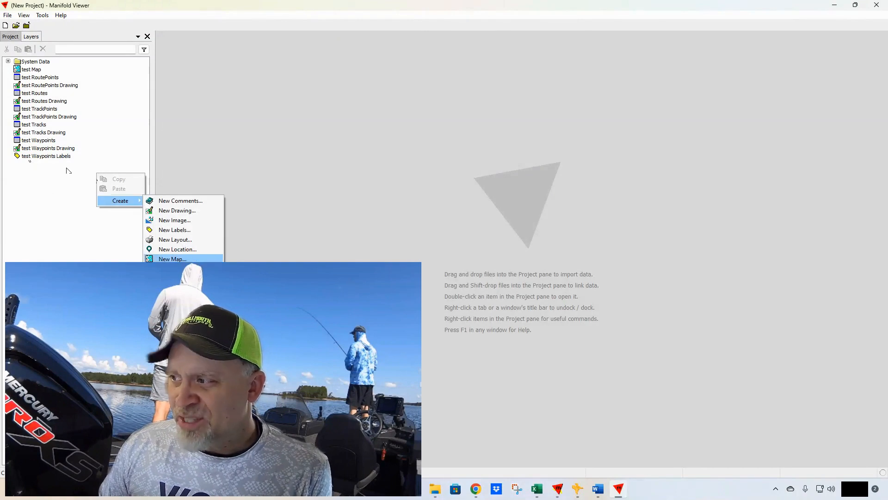
left_click(158, 258)
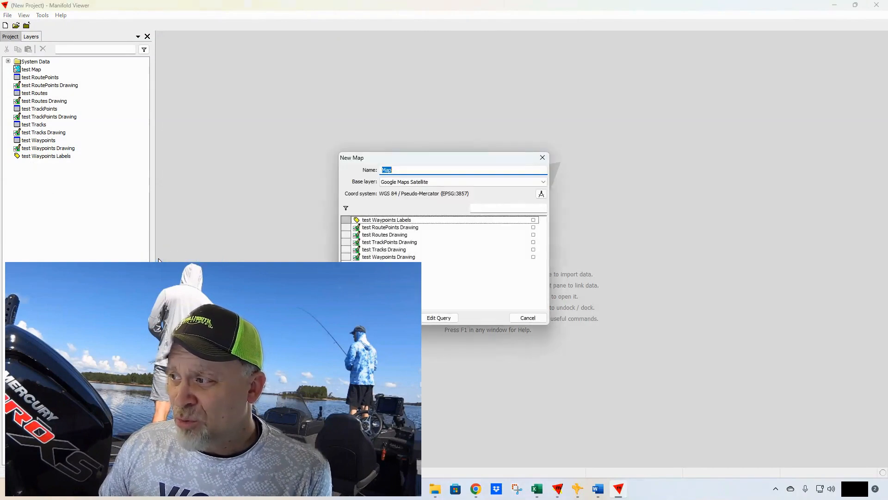
left_click(414, 187)
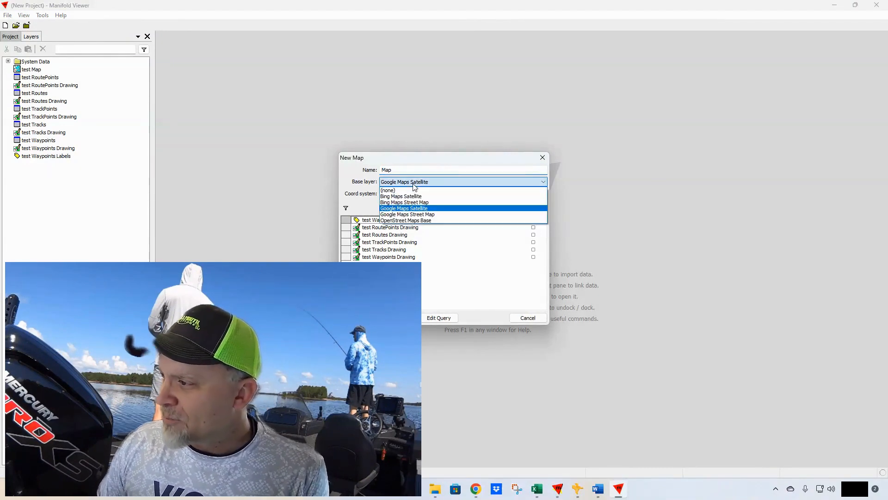
left_click(426, 215)
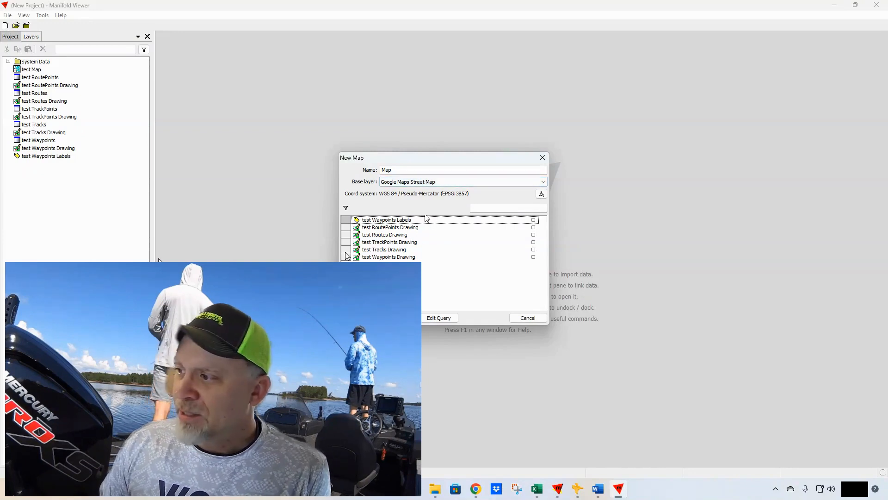
- Include only test Waypoints Drawing and test Waypoints Labels as layers and create the map
left_click(534, 250)
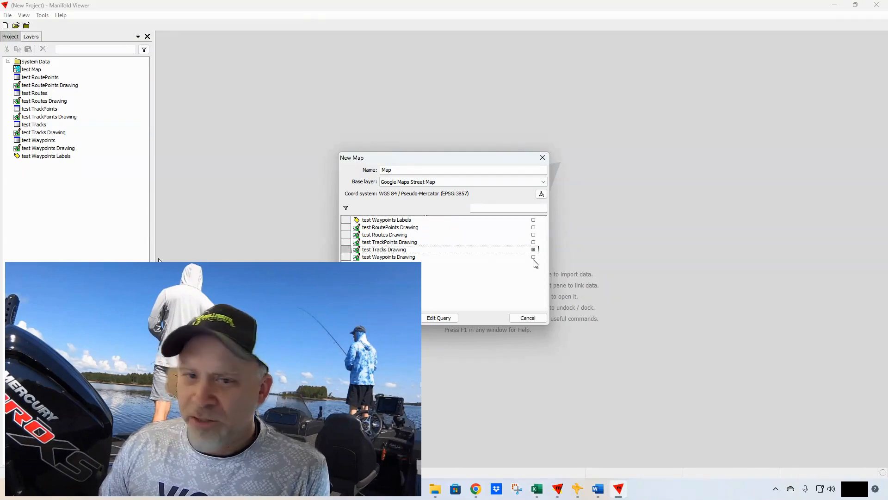
left_click(534, 257)
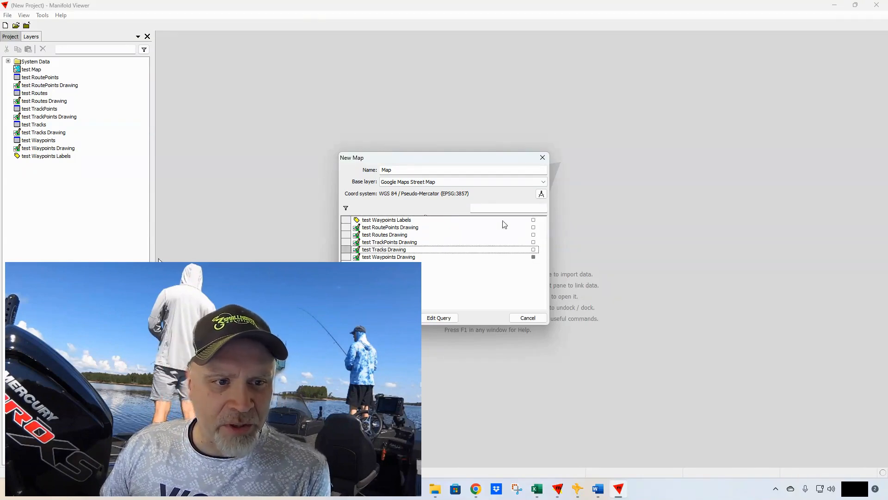
left_click(534, 219)
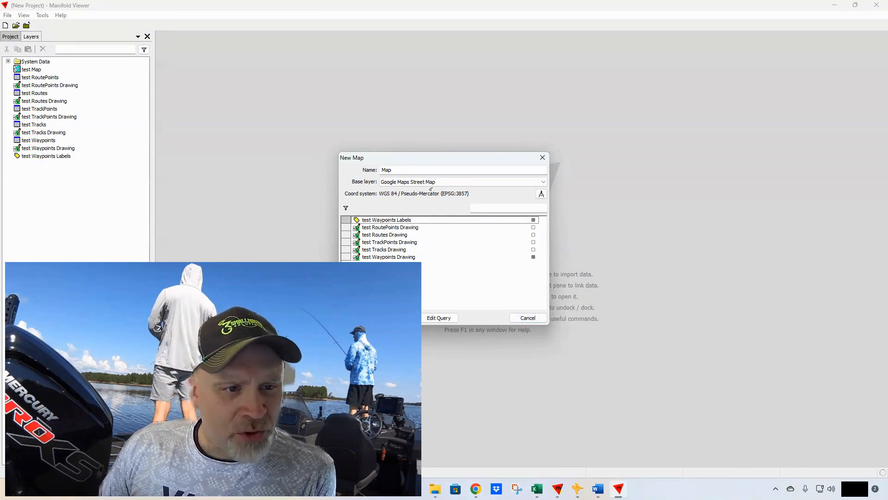
key("Return")
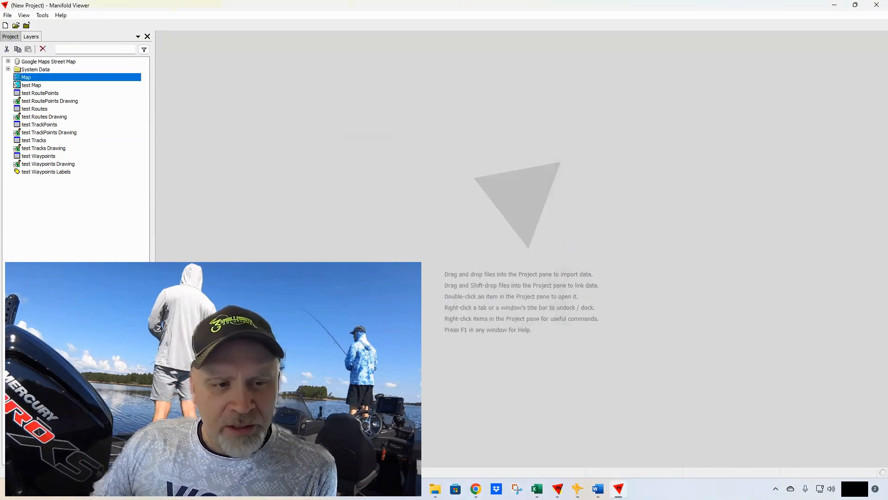
- Open the new map and examine the labelled waypoints near Stevens Point and Brown Bear Island at different scales
double_click(27, 77)
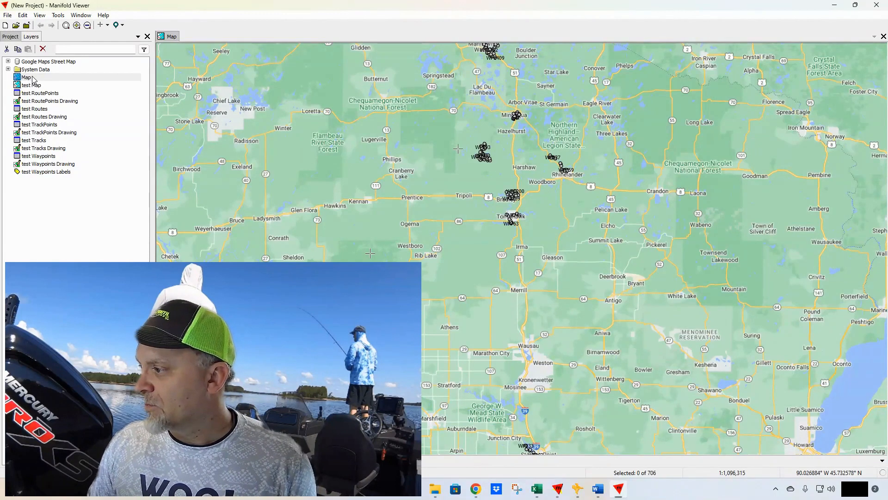
left_click(77, 25)
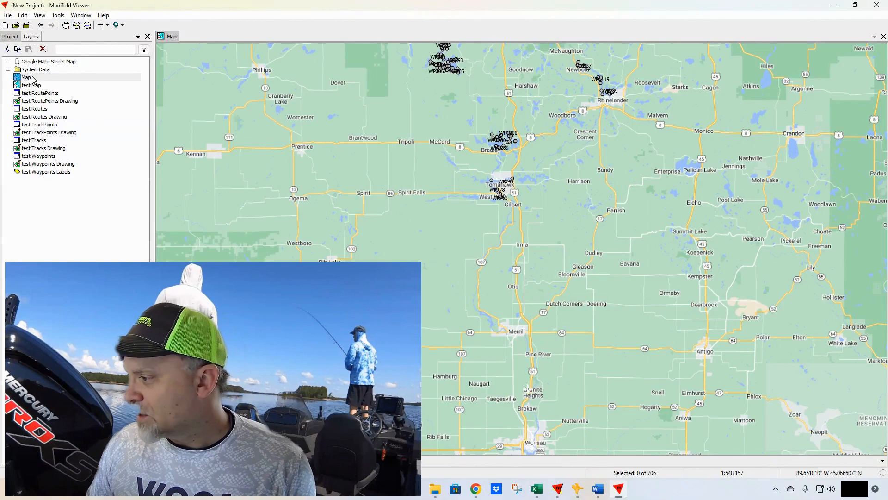
left_click_drag(529, 418, 458, 125)
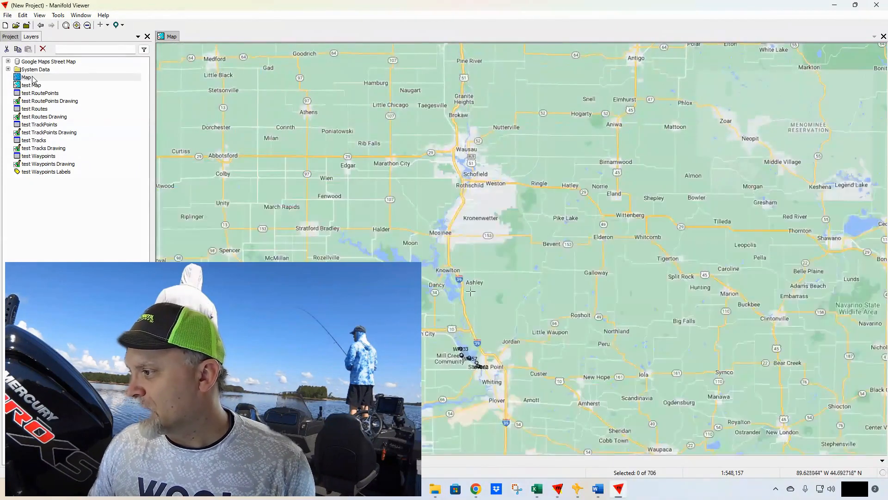
scroll(486, 379, "up", 2)
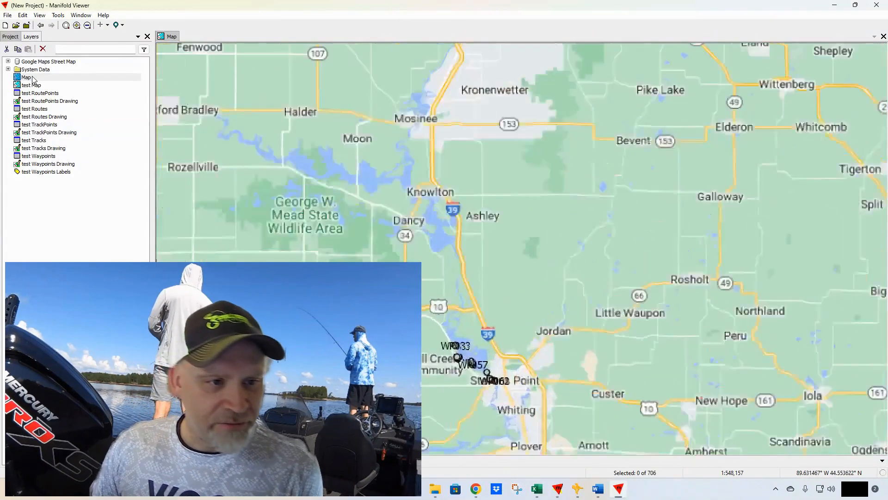
scroll(486, 378, "up", 1)
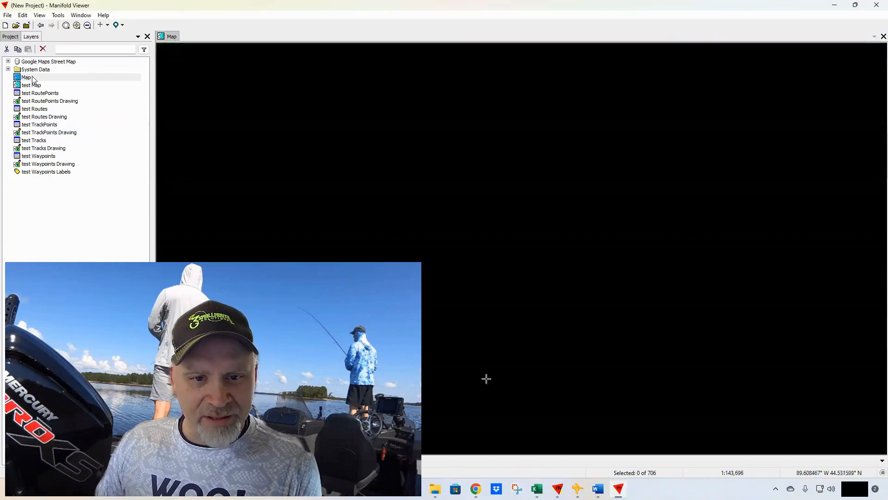
scroll(465, 372, "up", 2)
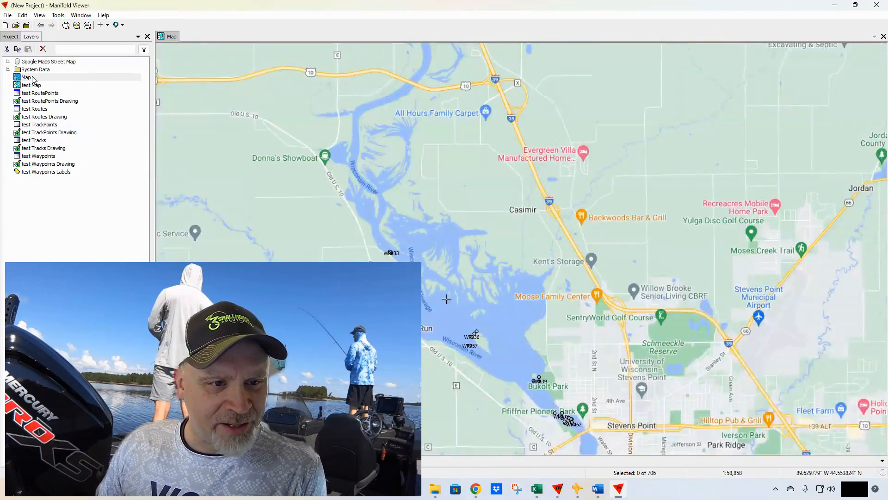
scroll(449, 334, "up", 3)
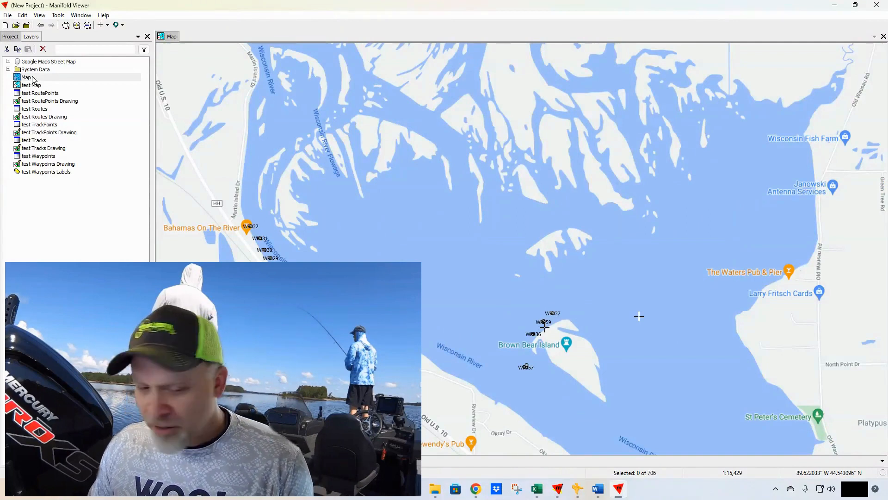
scroll(526, 340, "up", 3)
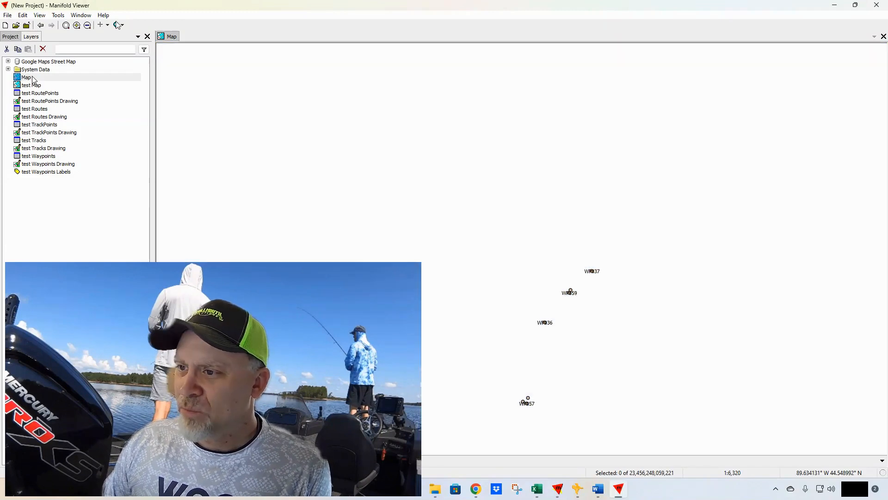
left_click(89, 28)
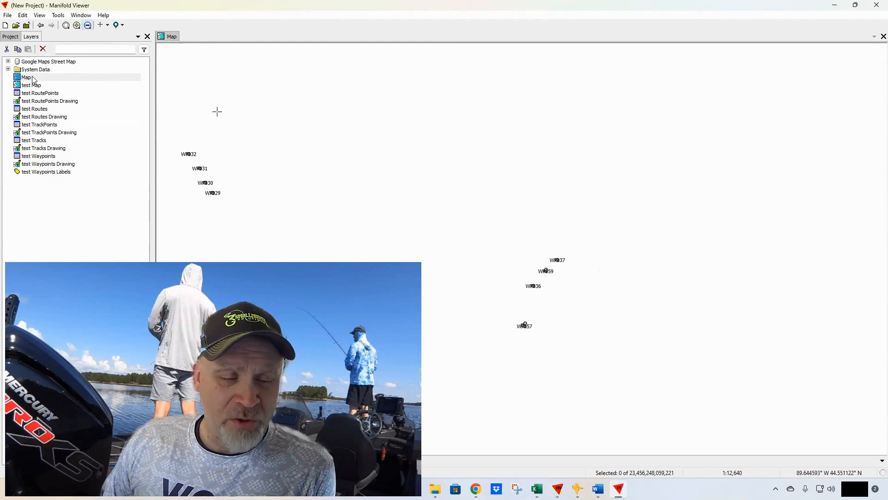
- Fit the entire street map in the view and examine the labelled waypoint clusters across northern Wisconsin around Minocqua, Rhinelander and Tomahawk
scroll(336, 190, "down", 1)
scroll(336, 186, "down", 1)
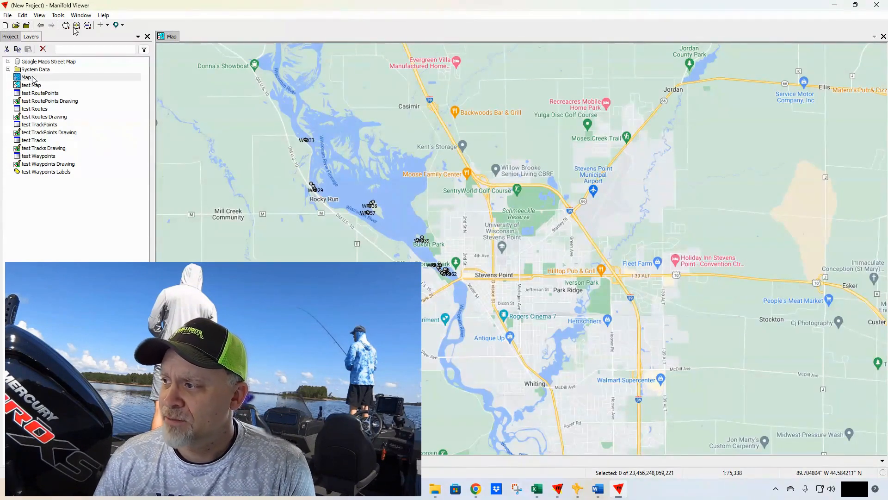
left_click(41, 16)
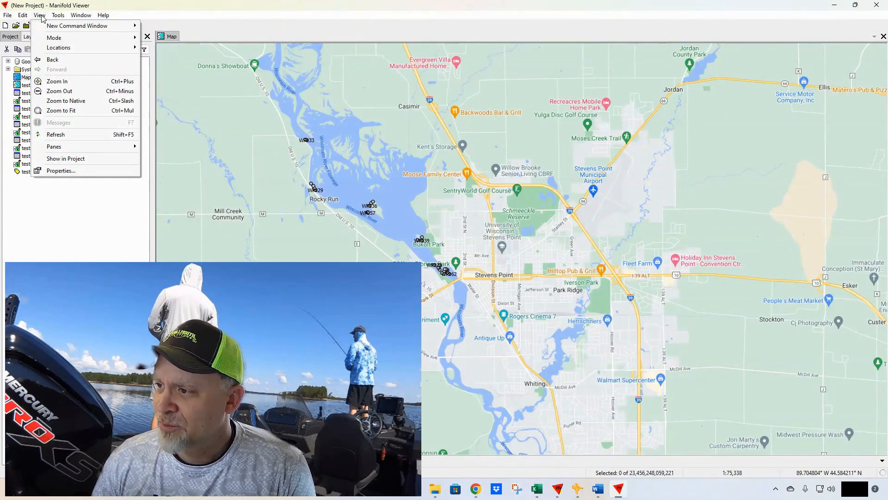
left_click(81, 111)
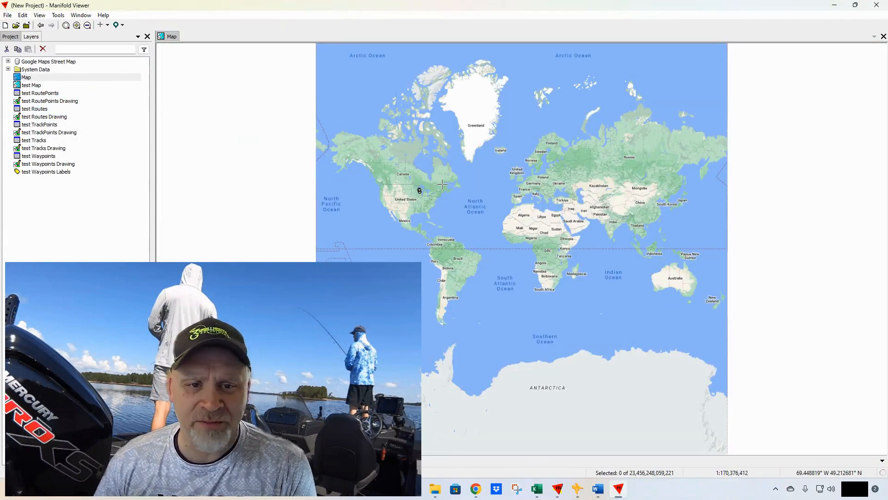
scroll(416, 192, "up", 3)
scroll(430, 176, "up", 2)
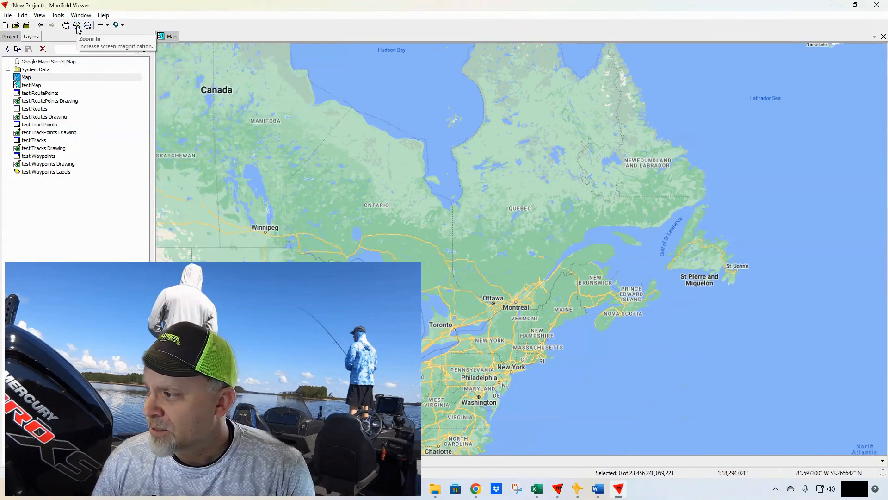
left_click(77, 26)
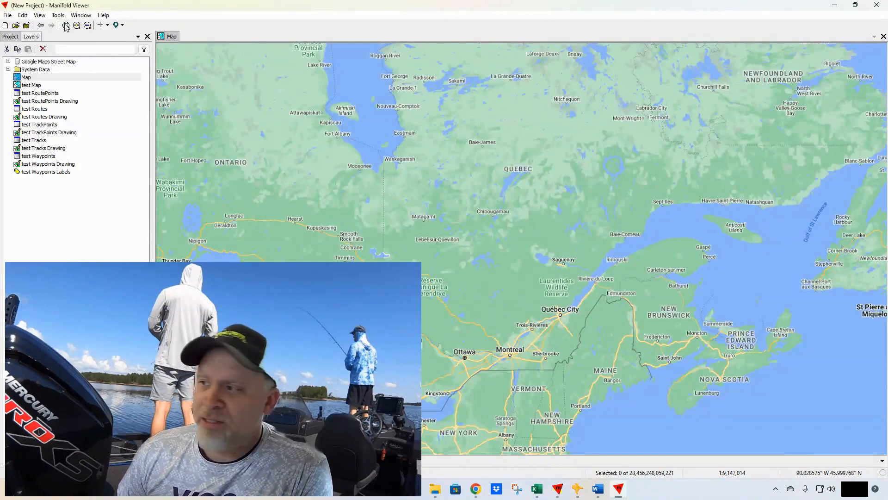
left_click_drag(196, 358, 381, 254)
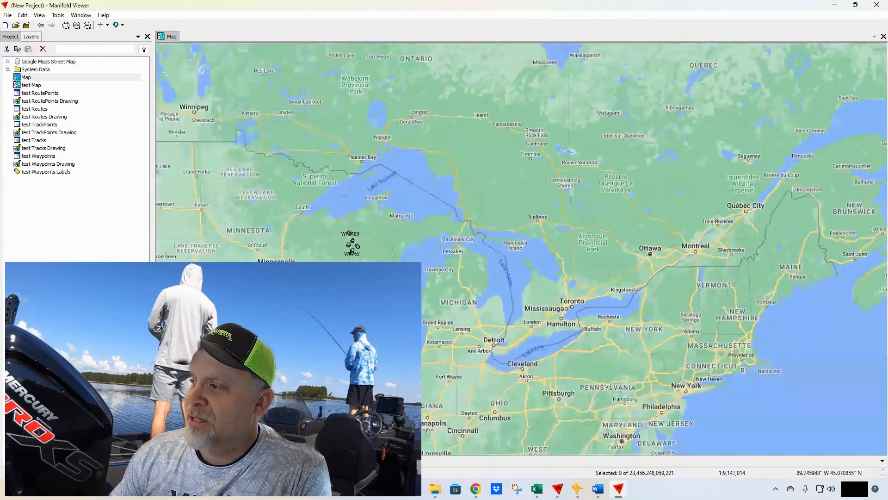
scroll(348, 254, "up", 3)
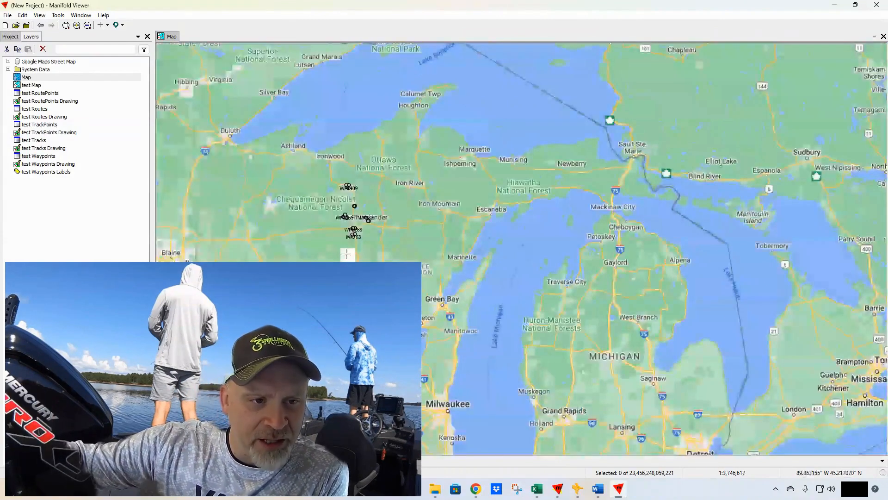
scroll(350, 250, "up", 2)
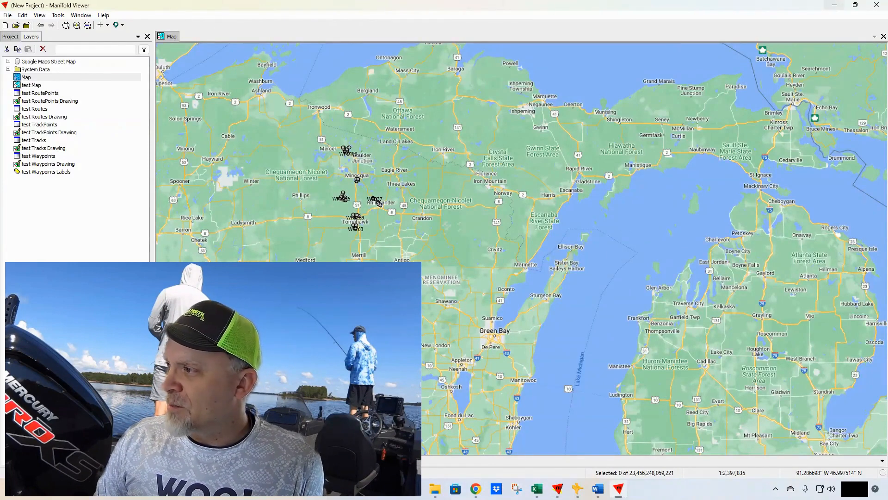
- Switch to Chrome, review the fishing site's membership page and its Patreon tiers, and return to the Manifold Viewer download page
left_click(834, 6)
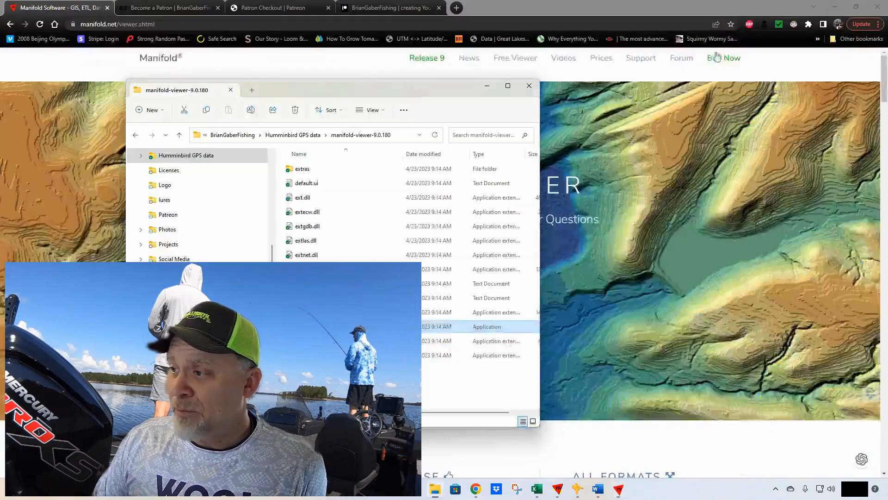
left_click(522, 88)
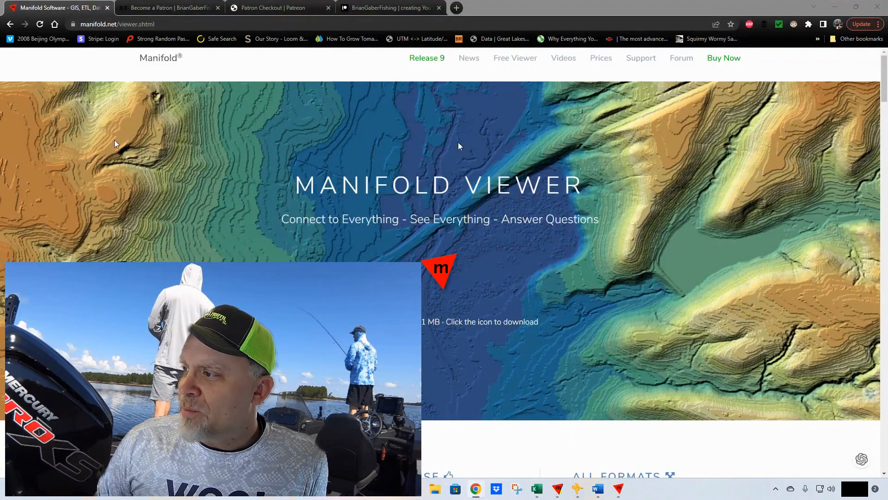
left_click(182, 10)
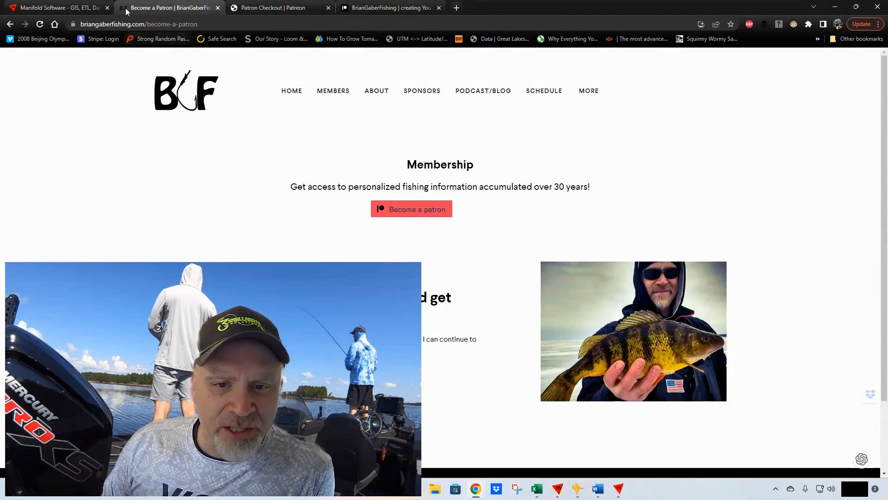
left_click(248, 8)
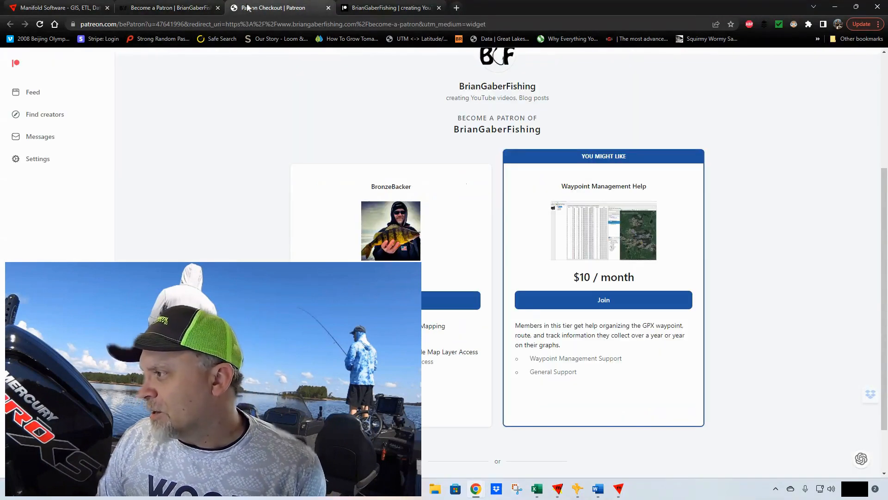
left_click(176, 8)
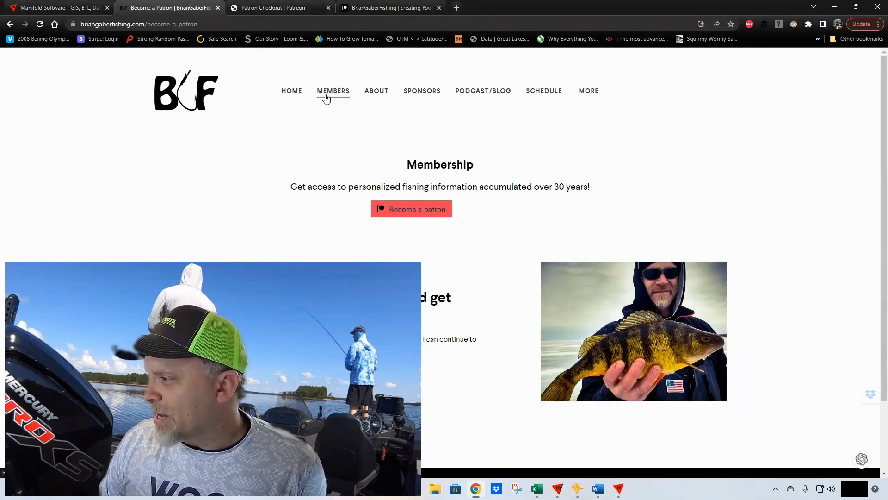
left_click(252, 9)
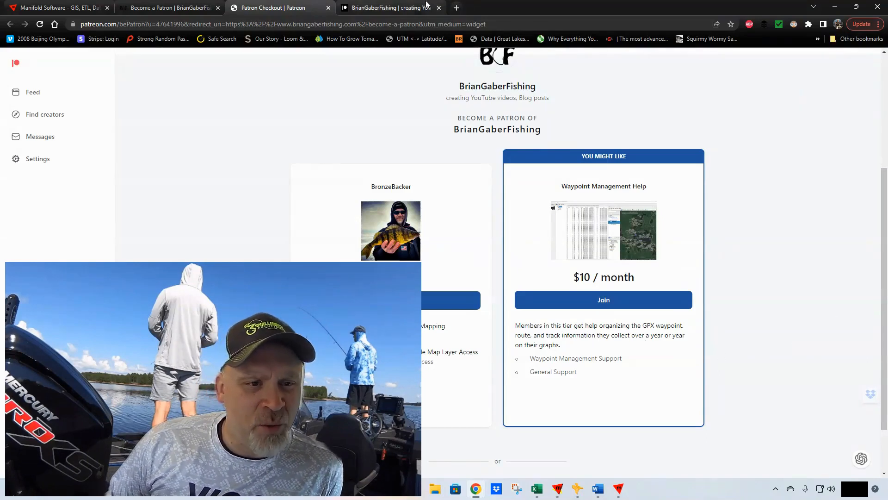
left_click(389, 8)
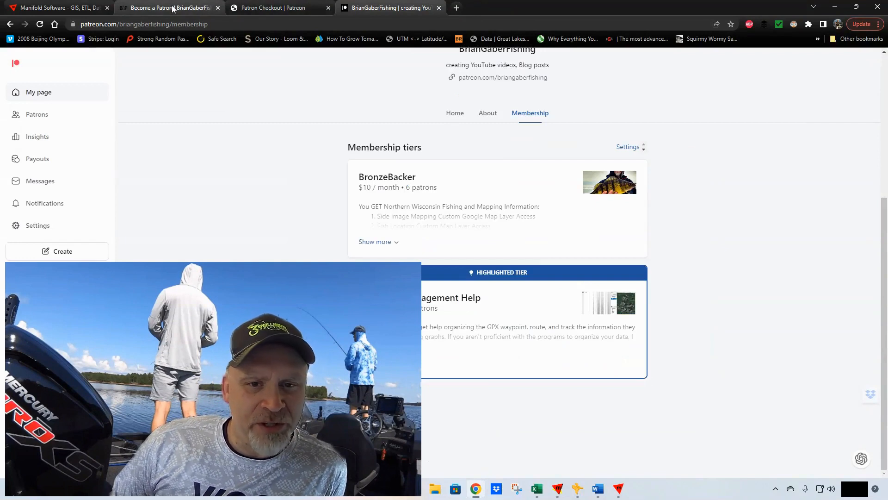
left_click(68, 8)
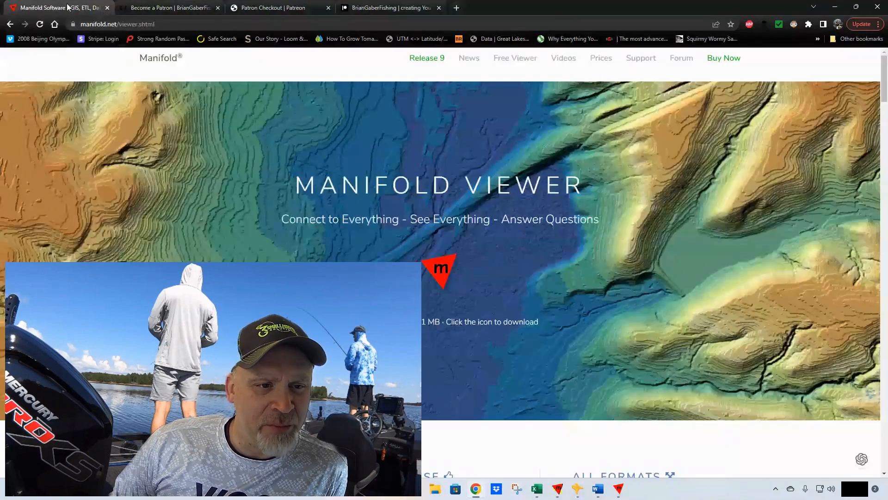